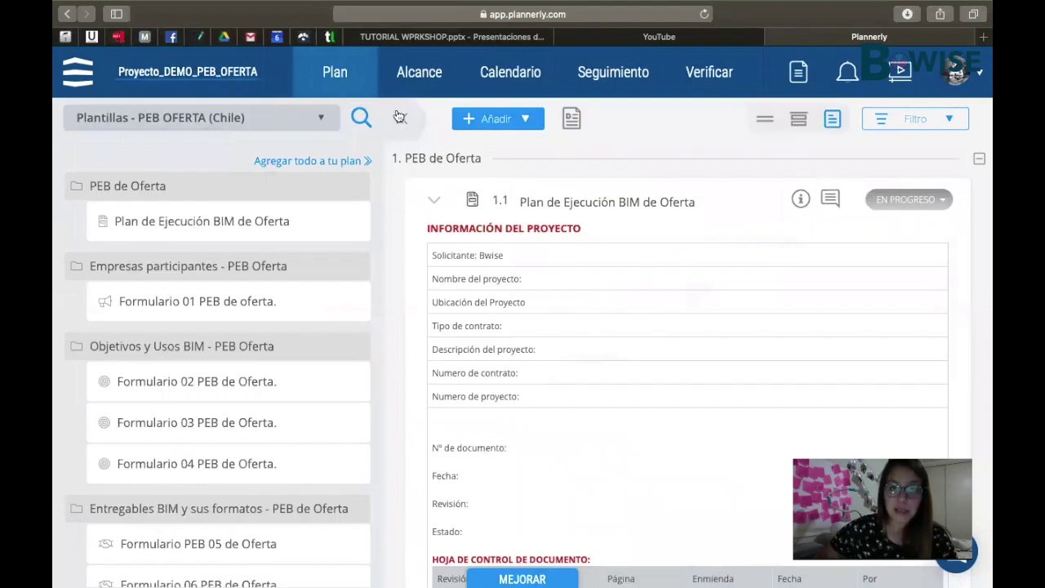
Close the template library and replace the Solicitante entry in section 1.1 with IP.
click(402, 119)
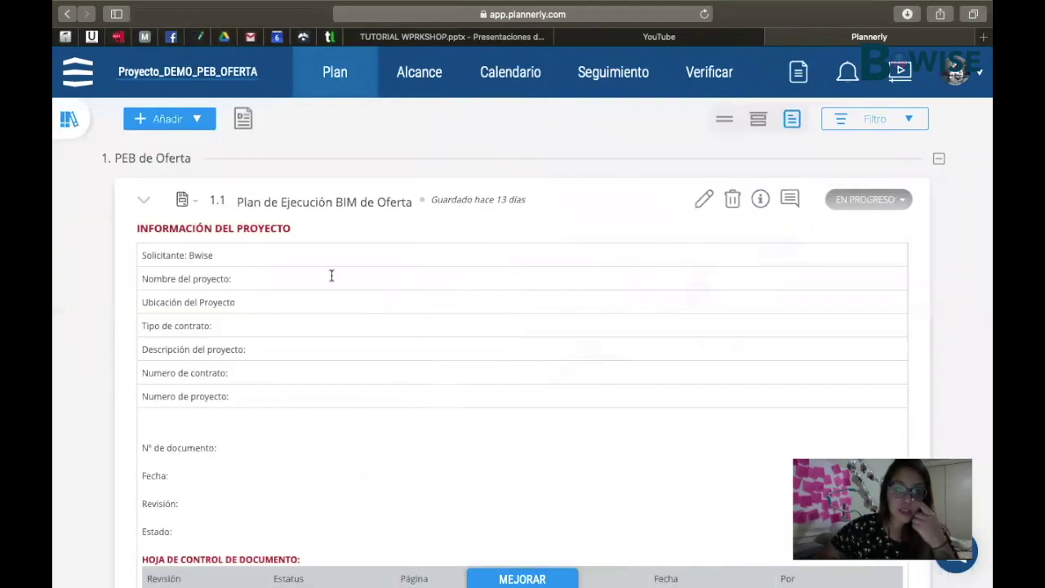
scroll(332, 275, down, 1)
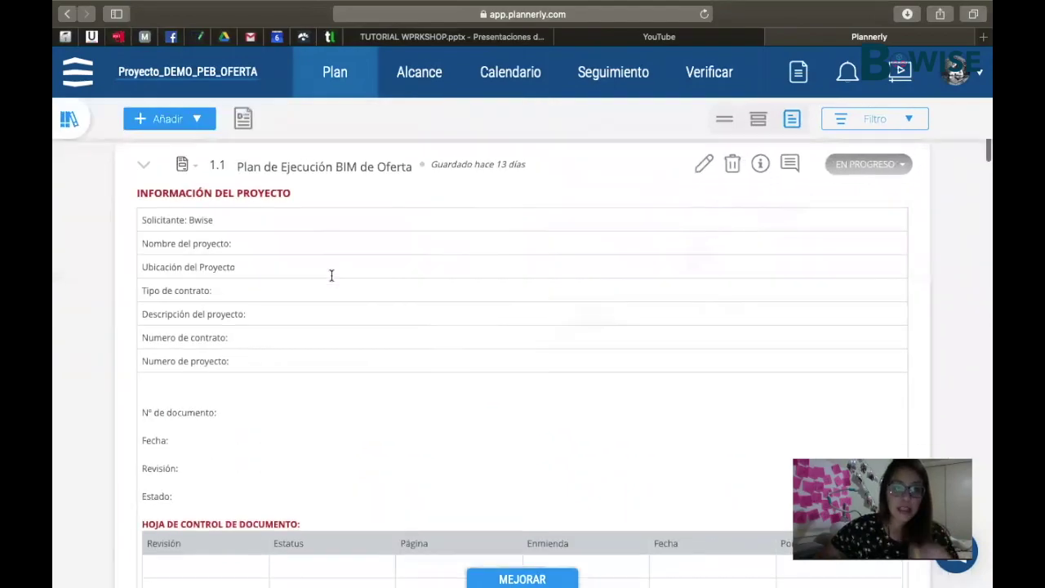
click(299, 220)
scroll(335, 286, down, 1)
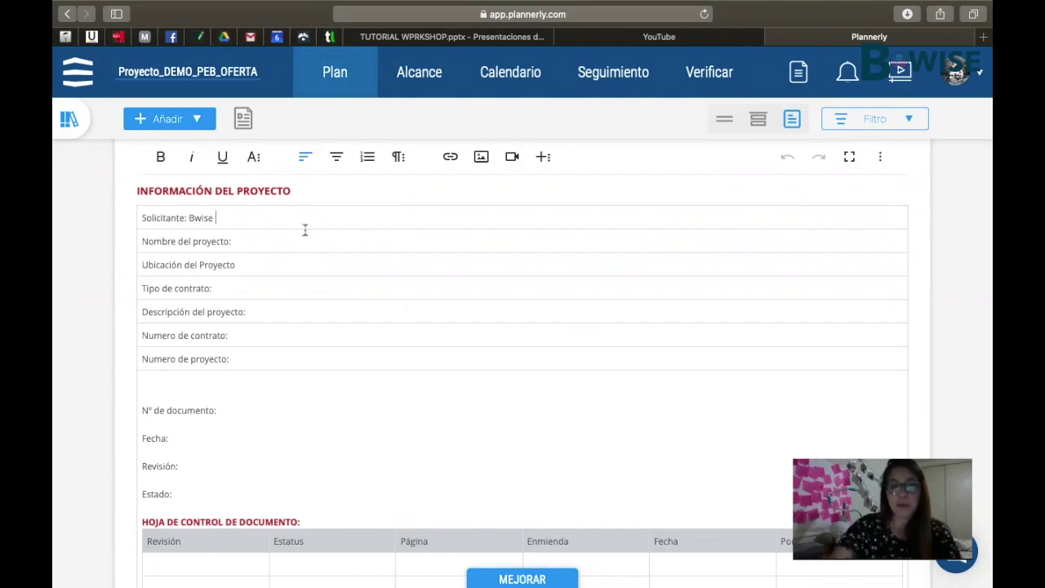
key(BackSpace)
key(BackSpace)
key(BackSpace)
key(BackSpace)
key(BackSpace)
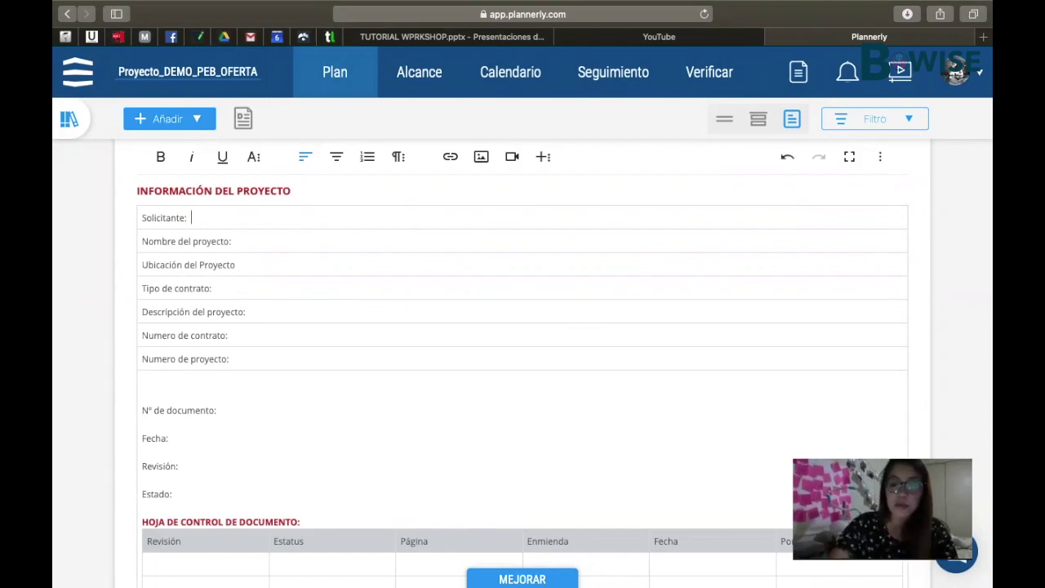
text(IP)
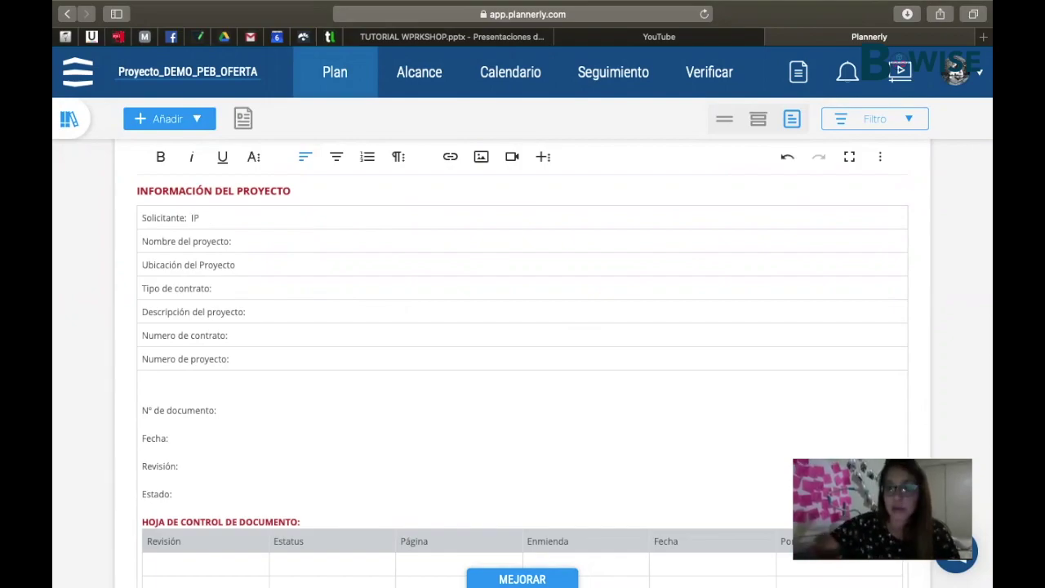
Enter BWISE as the Nombre del proyecto and add a colon after the Ubicación del Proyecto label.
click(280, 240)
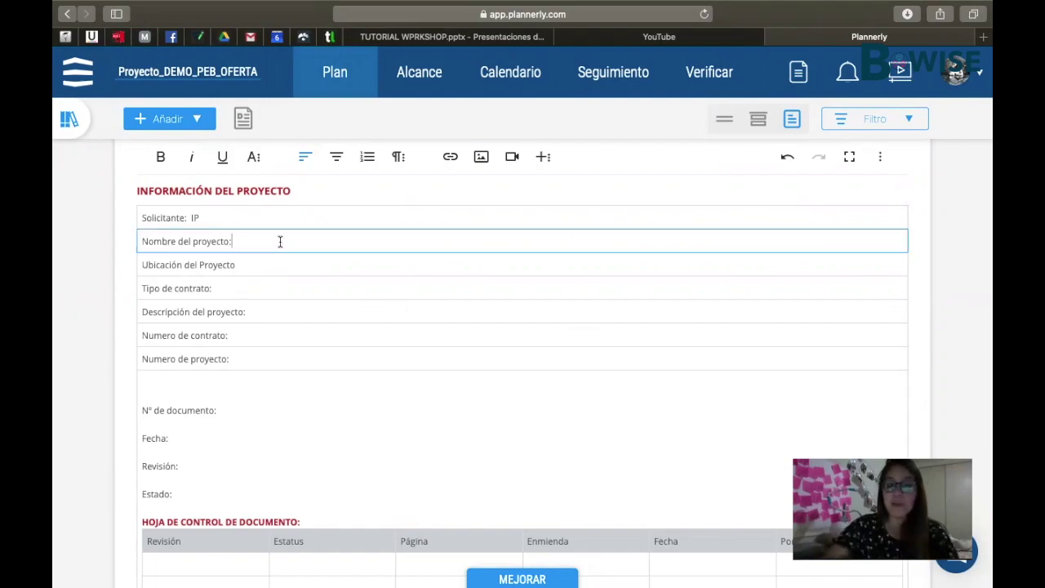
text(BWISE)
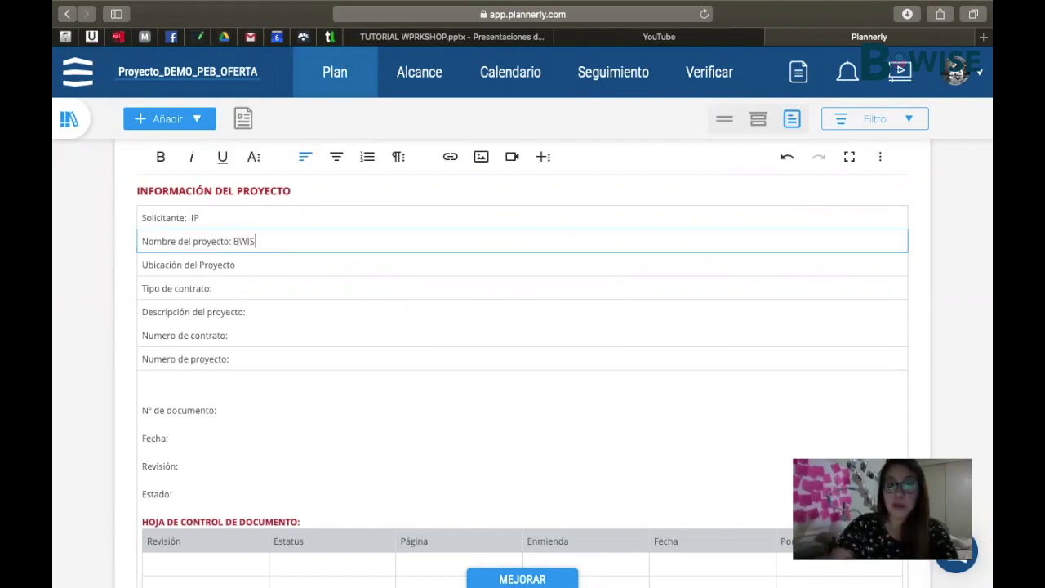
click(282, 267)
text(:)
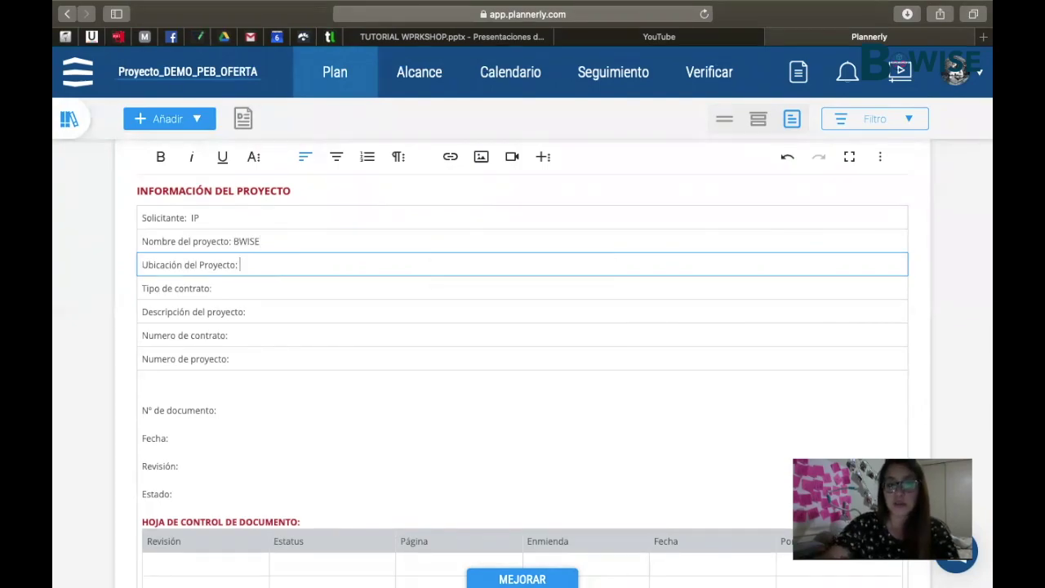
Examine the remaining project information fields and the Hoja de control de documento table in section 1.1.
click(283, 288)
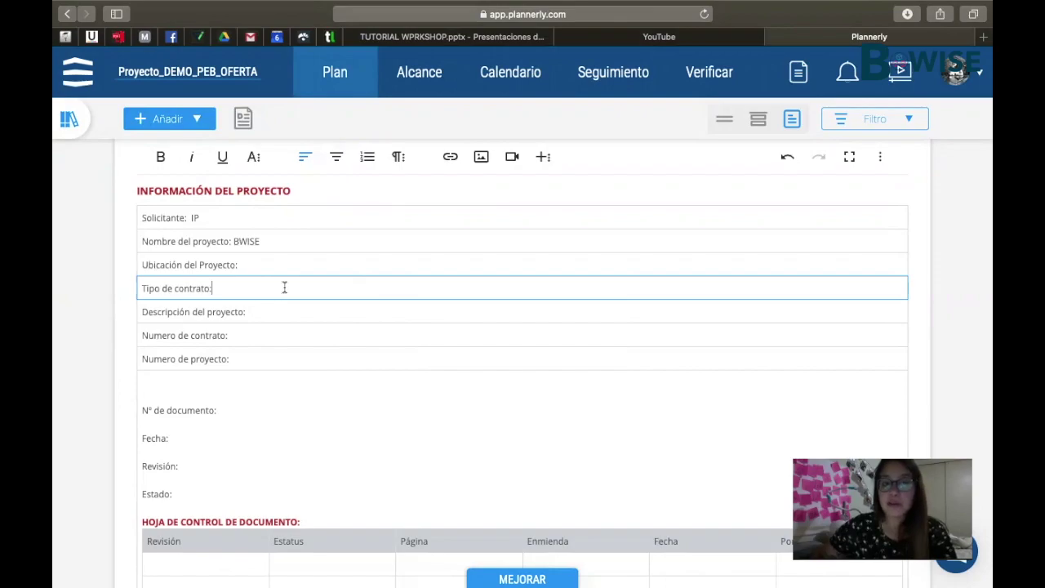
click(294, 314)
click(292, 343)
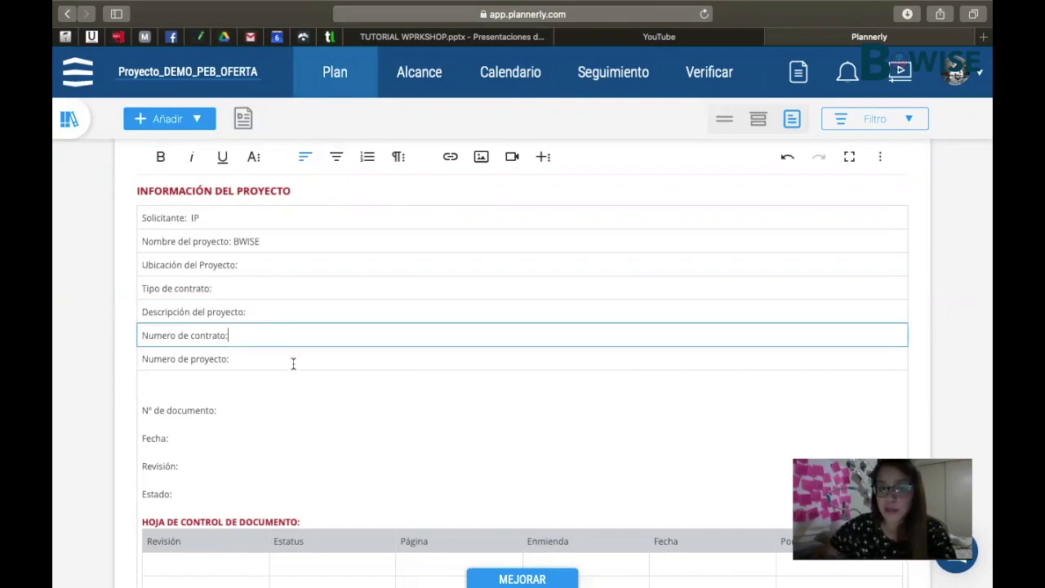
click(292, 362)
scroll(310, 383, down, 3)
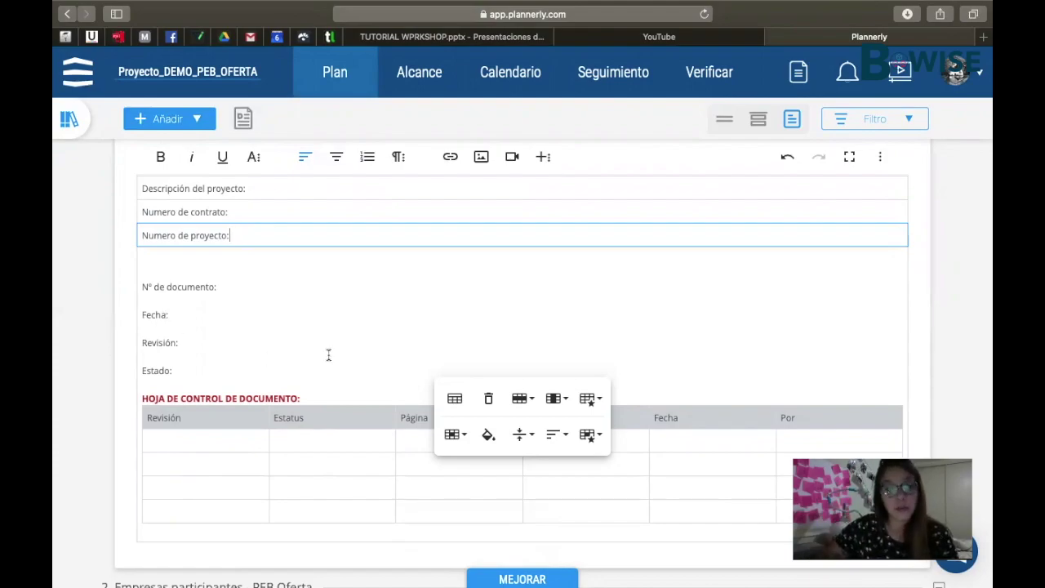
scroll(328, 354, down, 3)
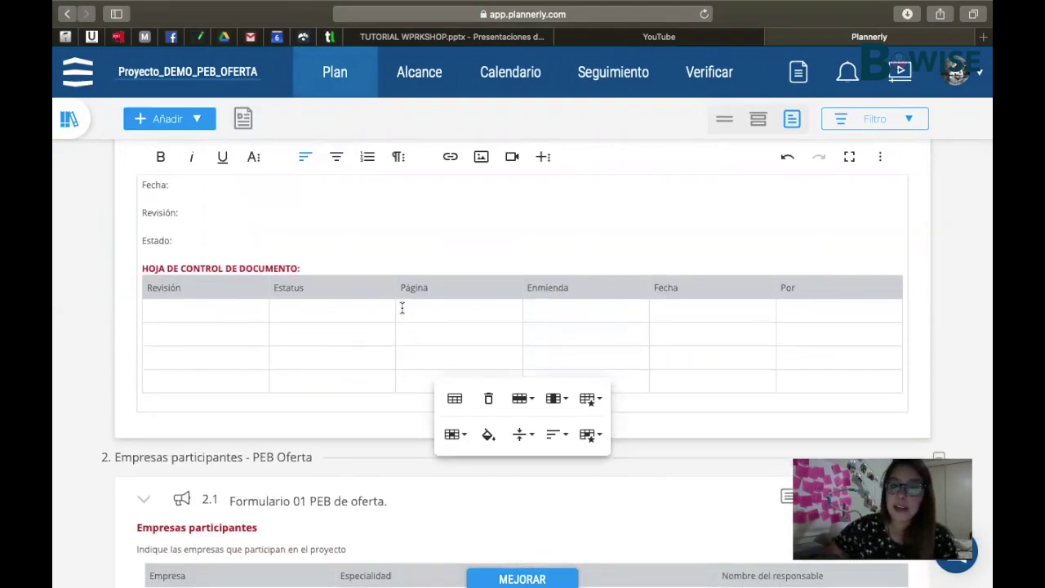
click(356, 356)
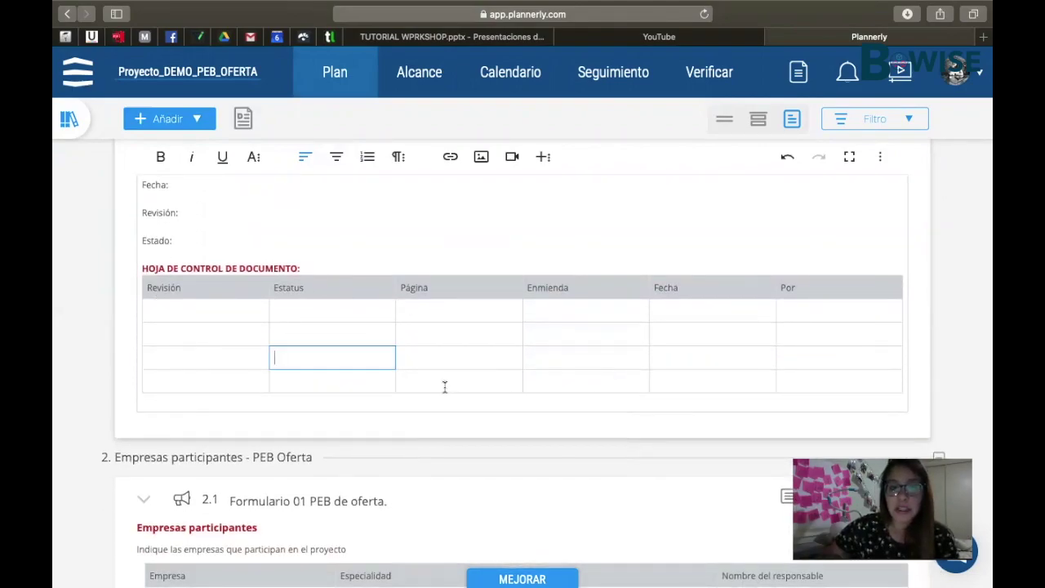
click(135, 316)
click(265, 214)
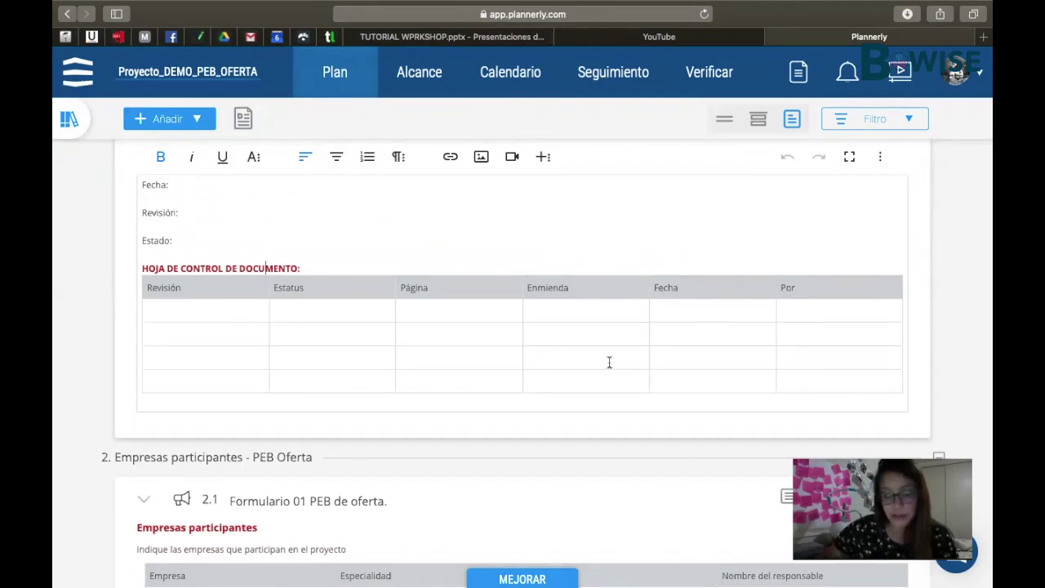
Review the Empresas participantes table in Formulario 01 and the BIM objectives sections in Formularios 02 and 03.
scroll(609, 361, down, 5)
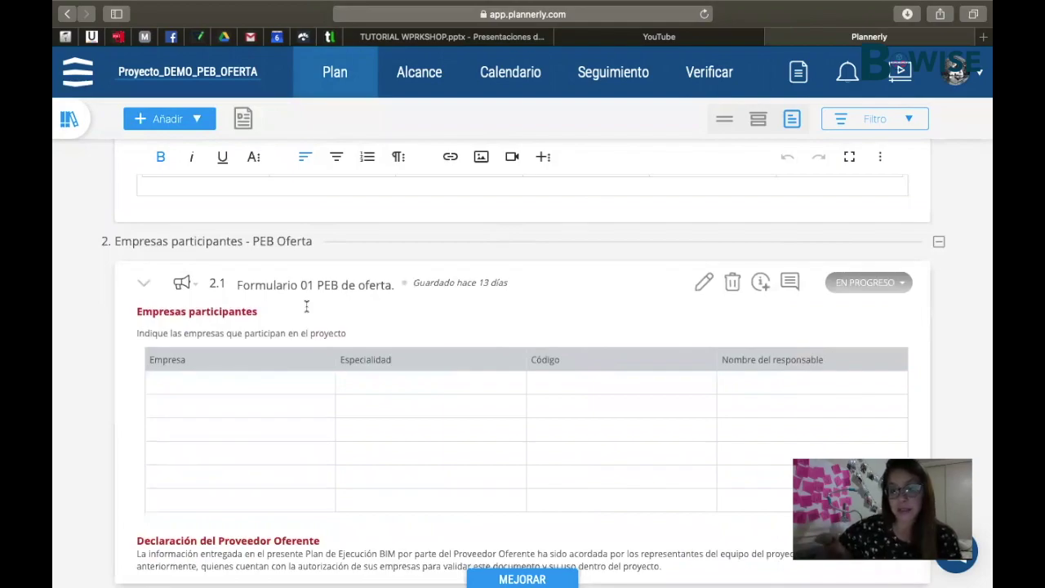
scroll(272, 342, down, 3)
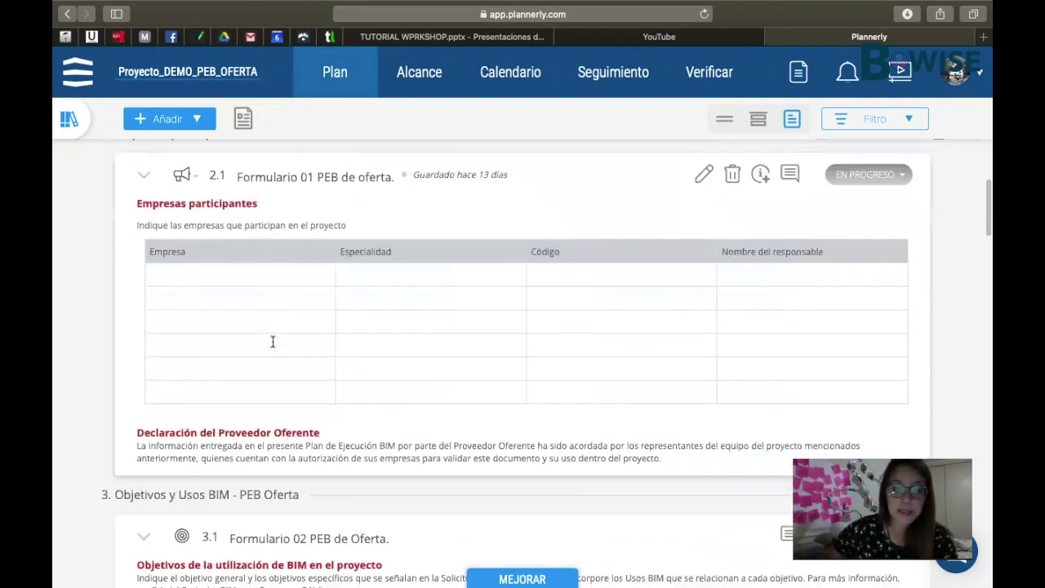
click(213, 275)
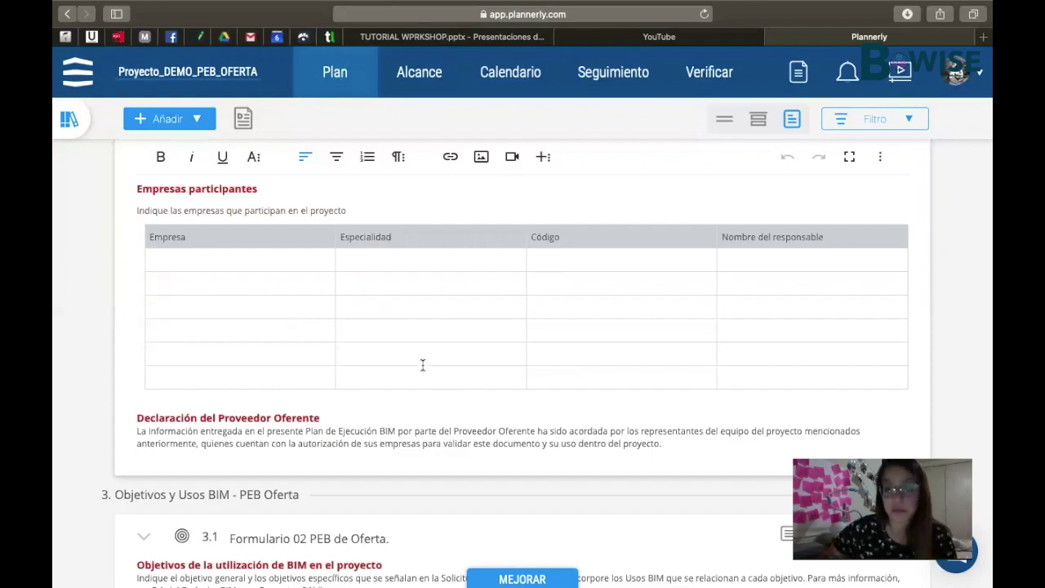
scroll(422, 364, down, 5)
scroll(423, 364, down, 2)
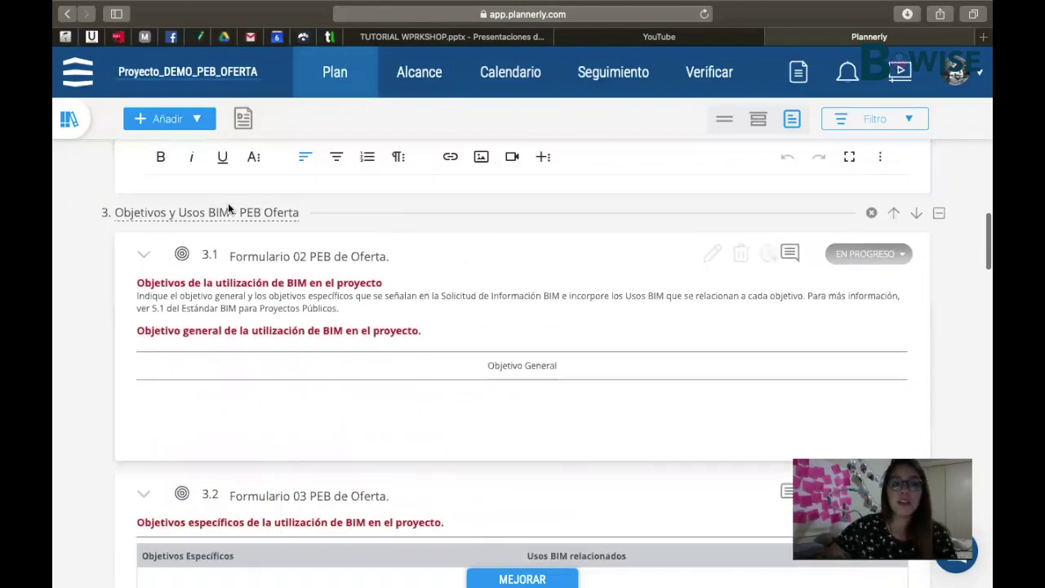
scroll(158, 392, down, 1)
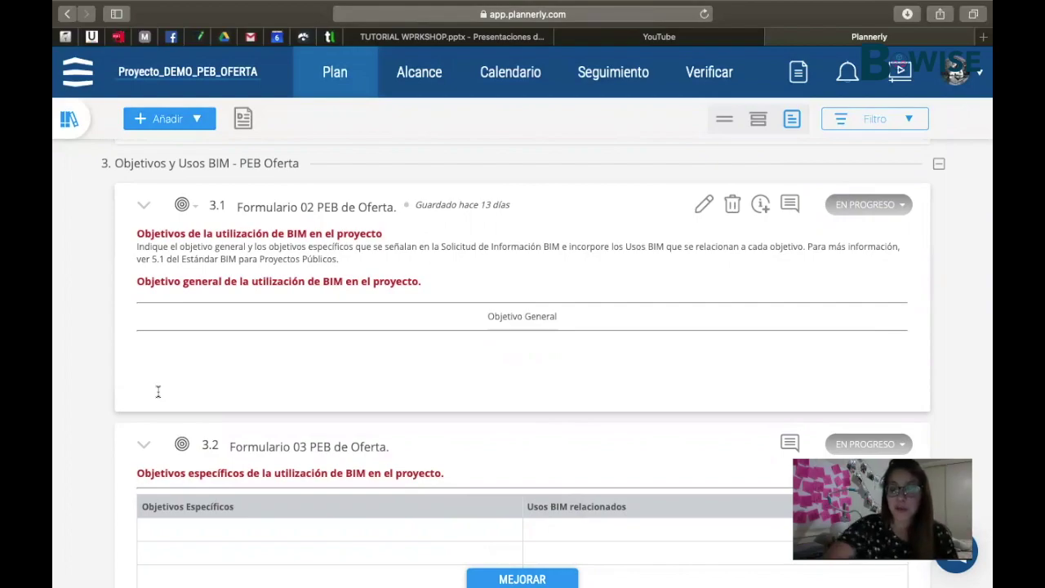
scroll(169, 386, down, 3)
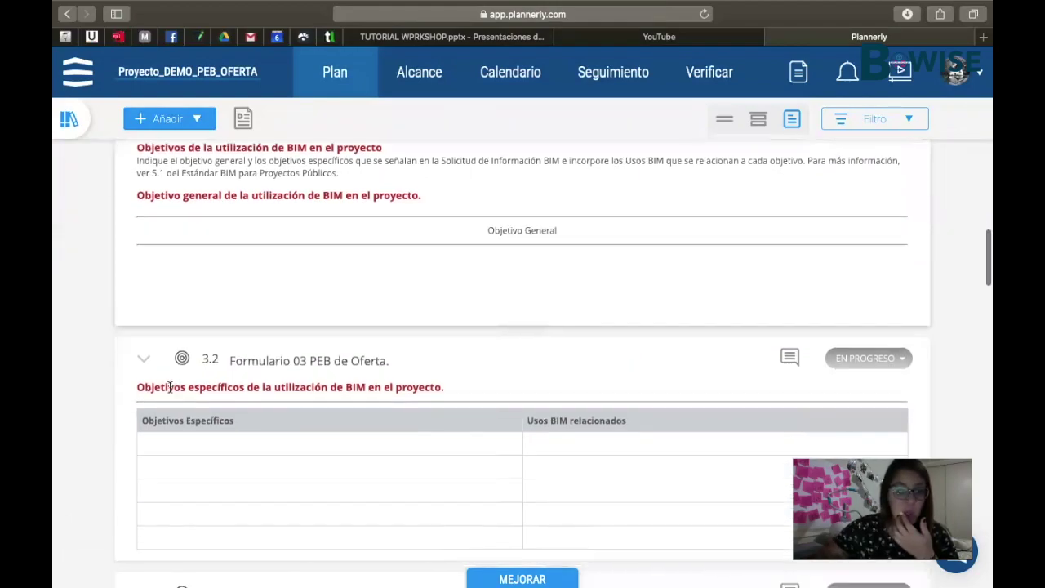
scroll(170, 387, down, 3)
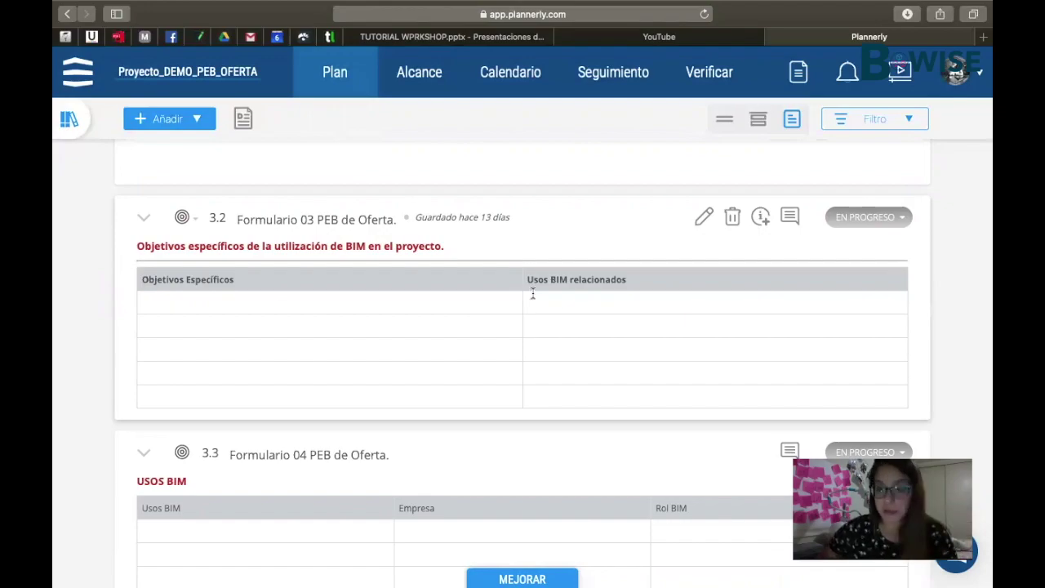
Switch to the slide presentation and go back to the slide with the Objetivo General and Objetivos Específicos examples.
key(ctrl+Left)
key(ctrl+Right)
key(ctrl+Right)
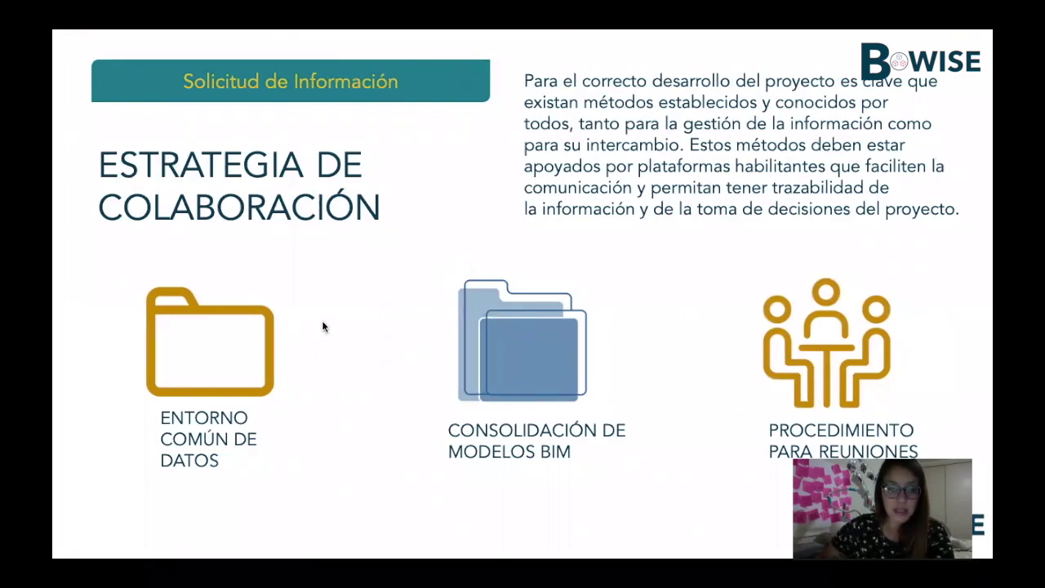
key(Left)
key(Left)
key(Left)
key(Left)
key(Left)
key(Left)
key(Left)
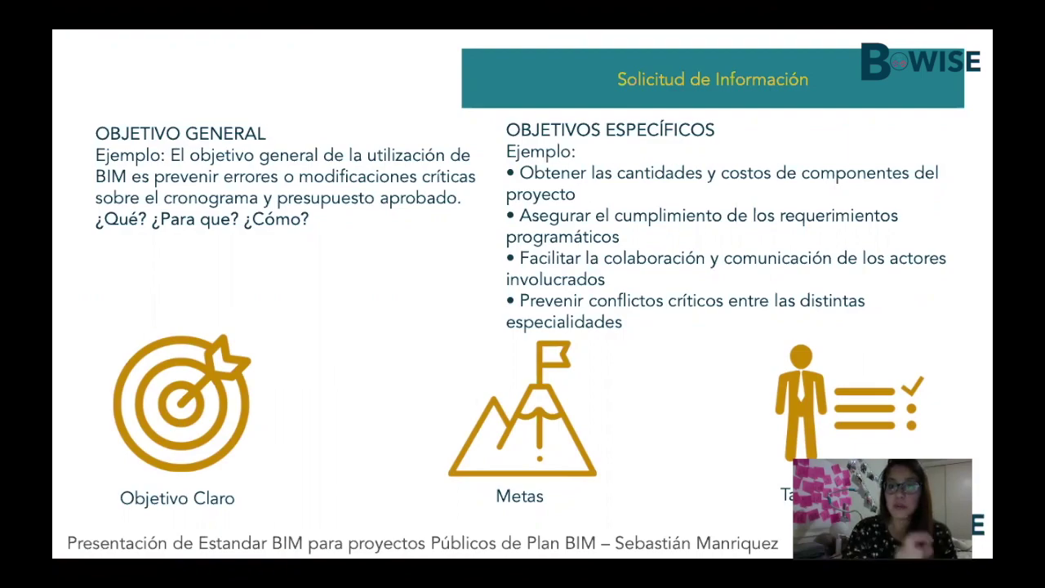
Advance the presentation to the slide on Usos, Tipos y Niveles de Información.
key(Right)
key(Right)
key(Right)
key(Right)
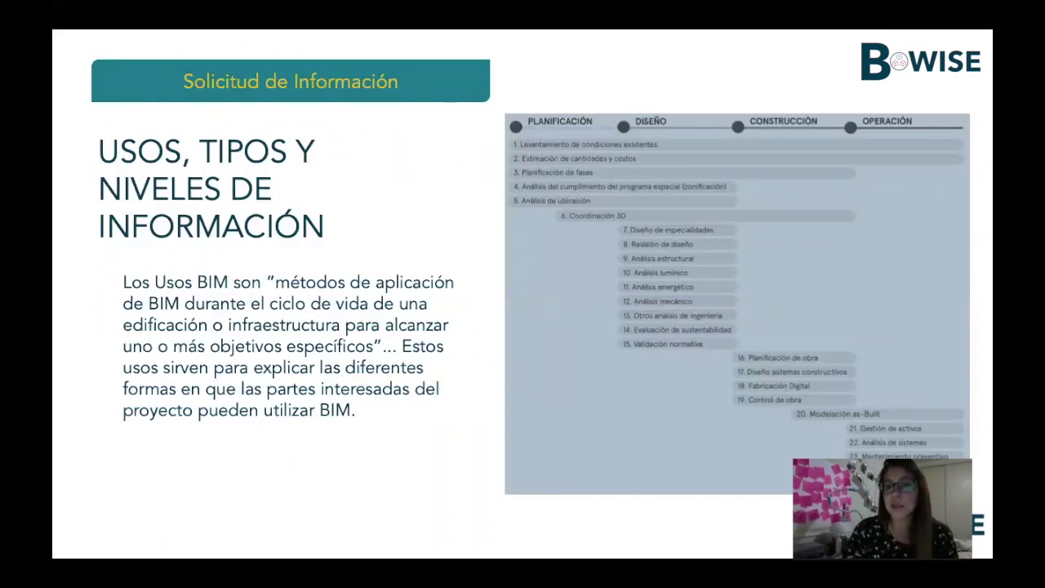
Return to the Plannerly plan and examine the Objetivos Específicos and Usos BIM relacionados columns of Formulario 03.
scroll(604, 193, right, 2)
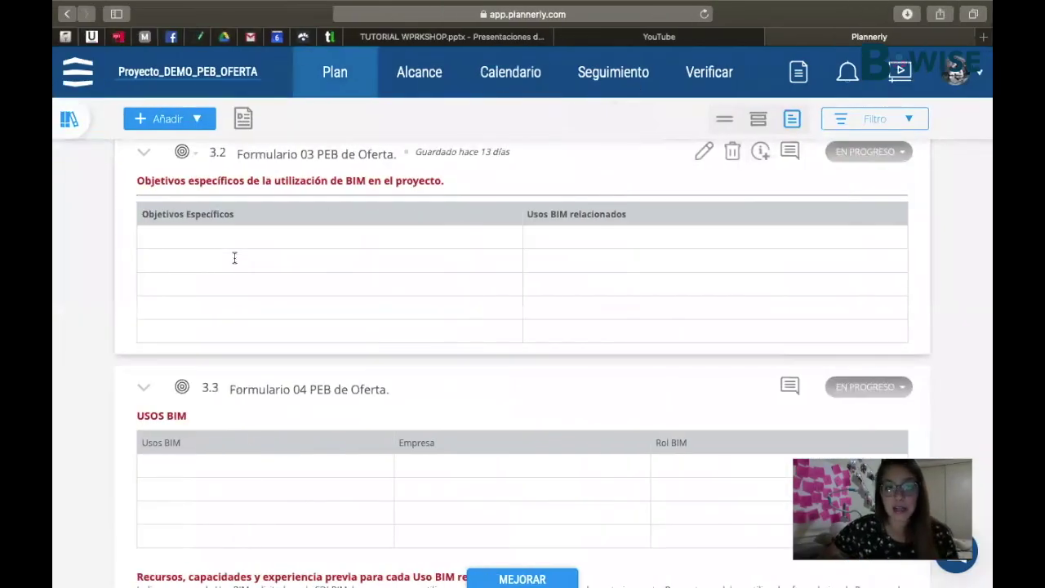
click(236, 240)
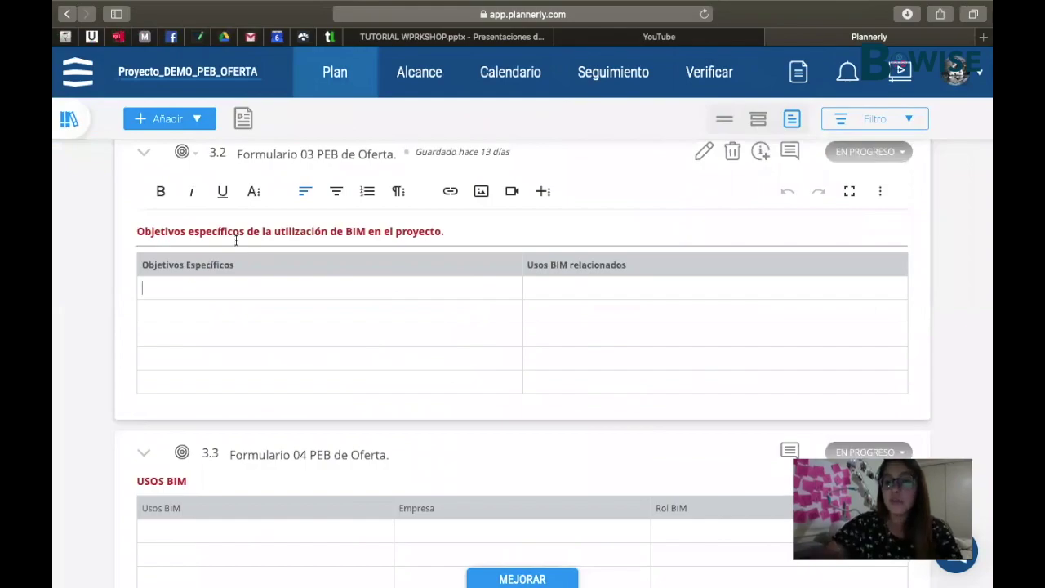
click(618, 292)
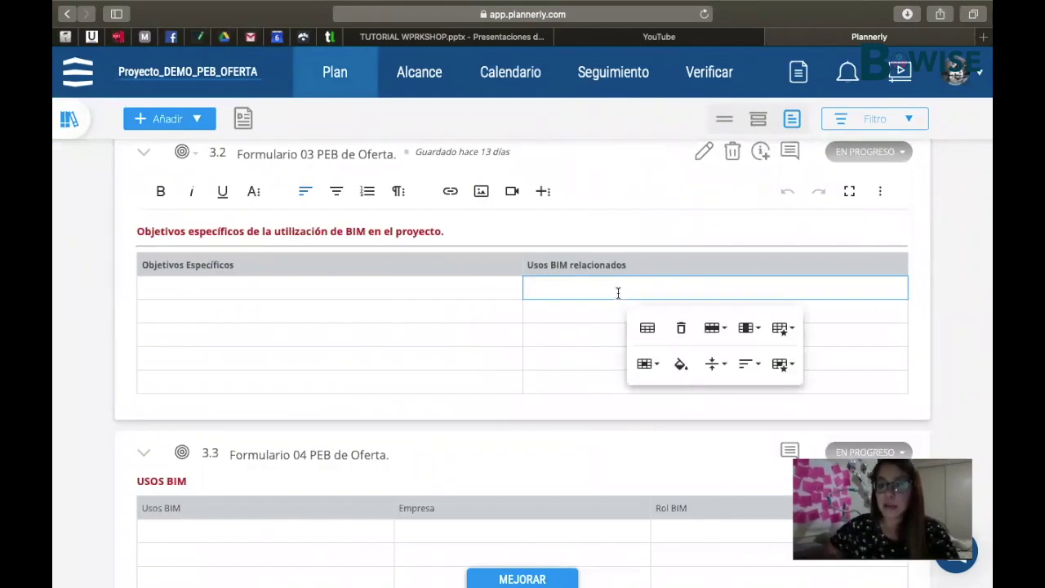
scroll(420, 310, down, 2)
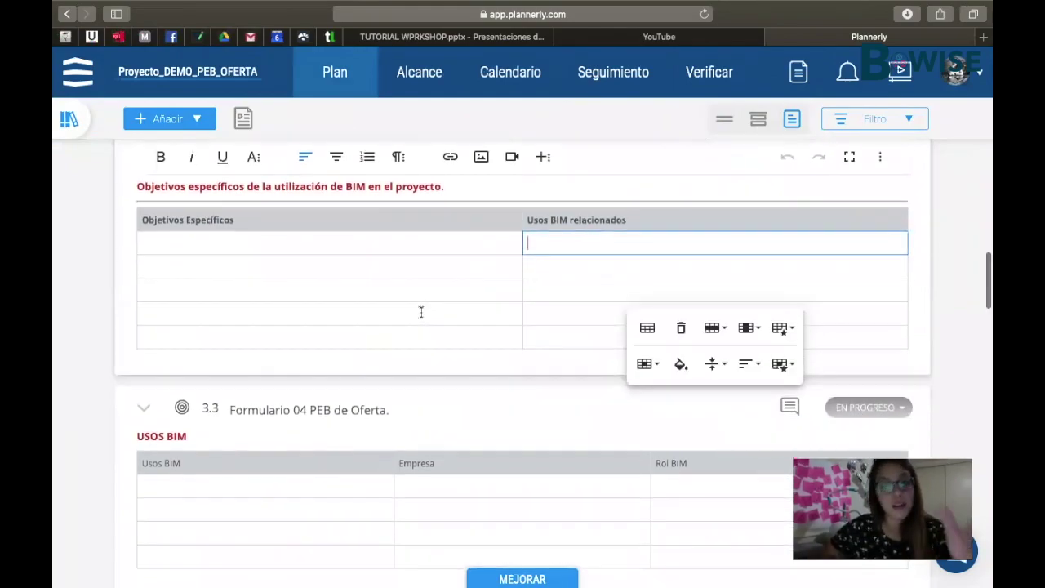
scroll(422, 312, down, 3)
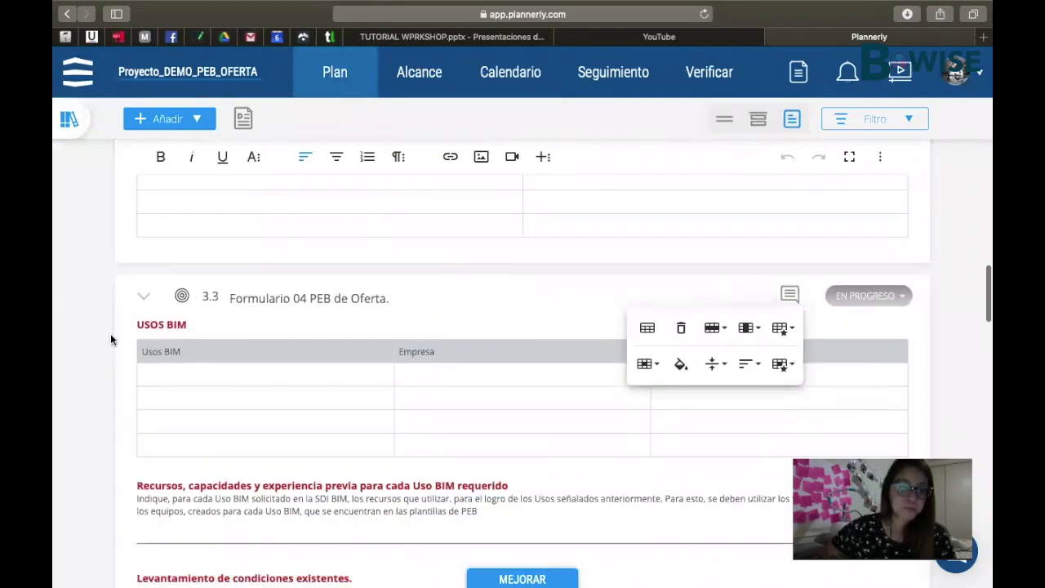
Examine the Usos BIM table and the Recursos del Proveedor table for Levantamiento de condiciones existentes in Formulario 04.
click(154, 338)
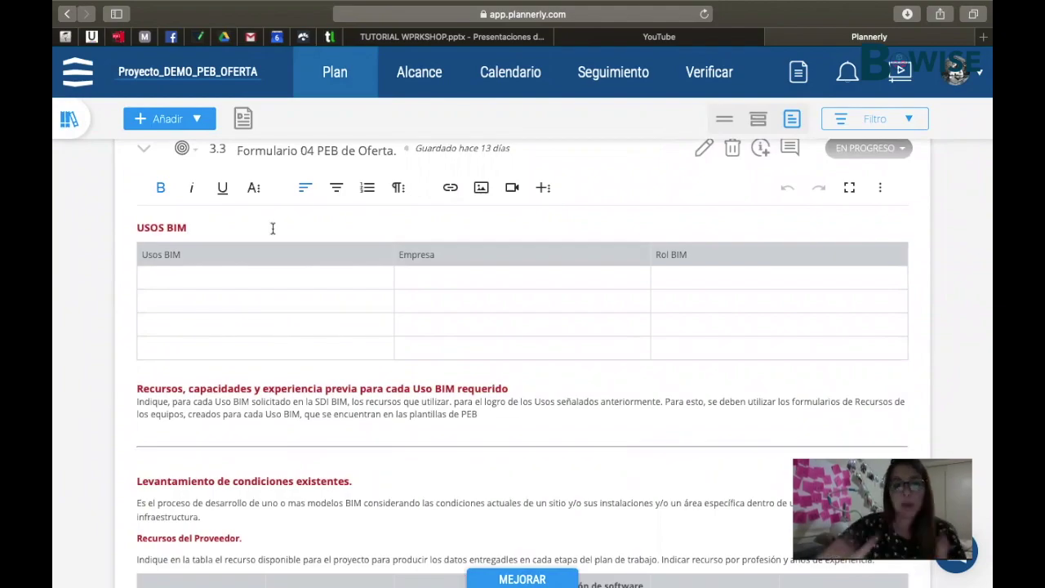
click(471, 282)
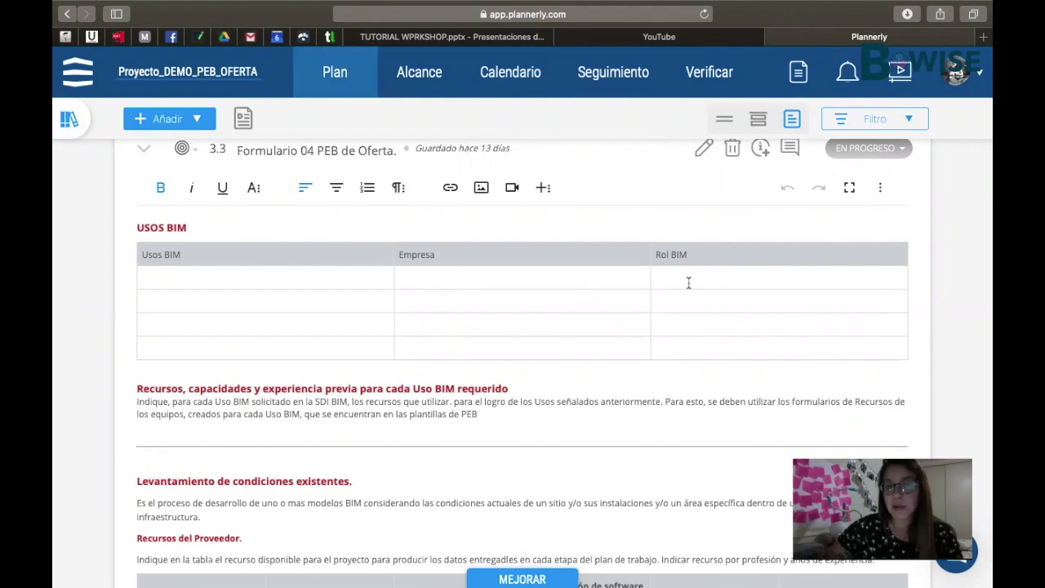
click(752, 280)
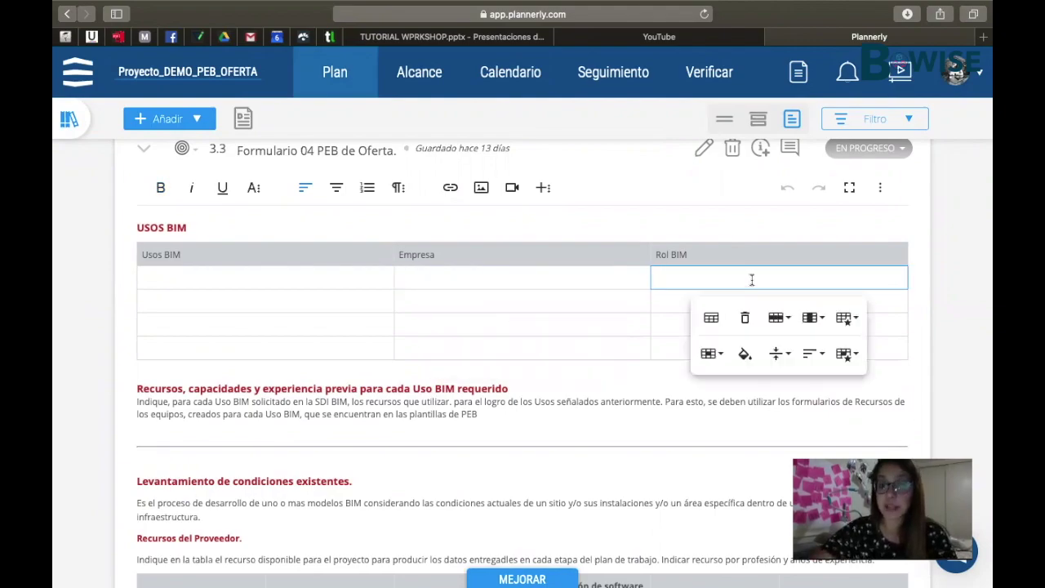
scroll(665, 287, down, 3)
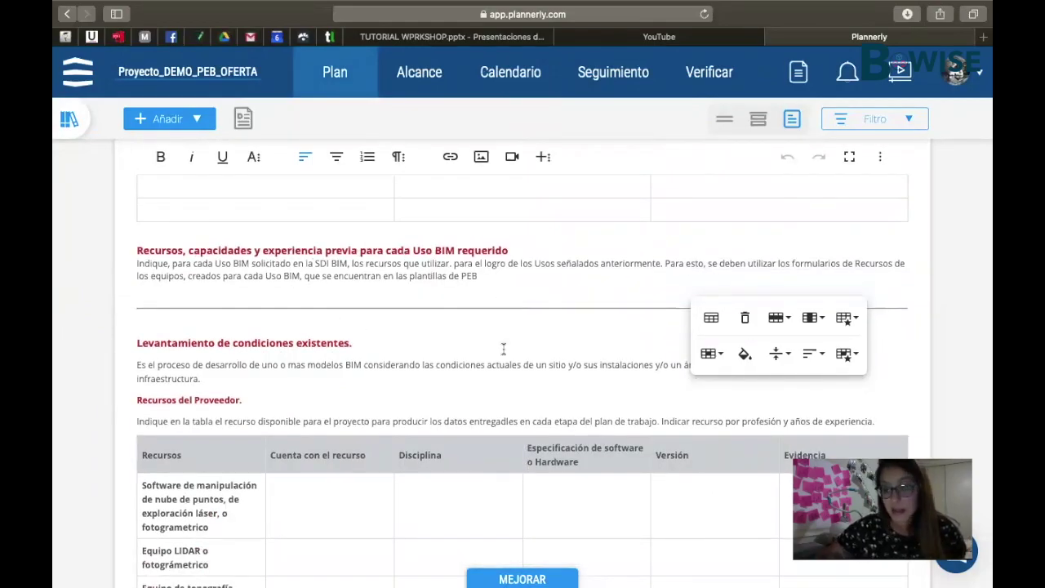
scroll(503, 349, down, 2)
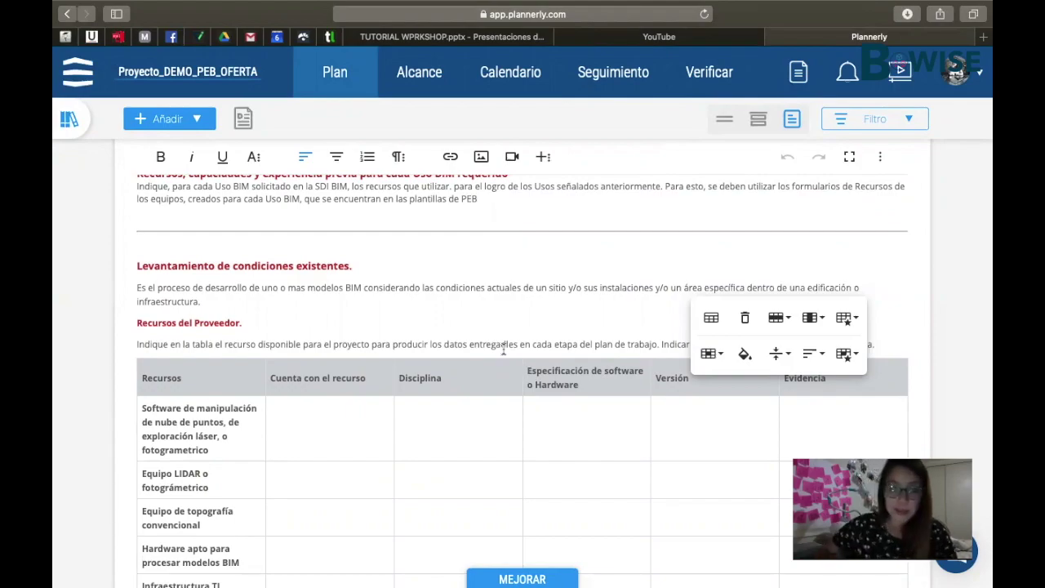
scroll(504, 349, down, 3)
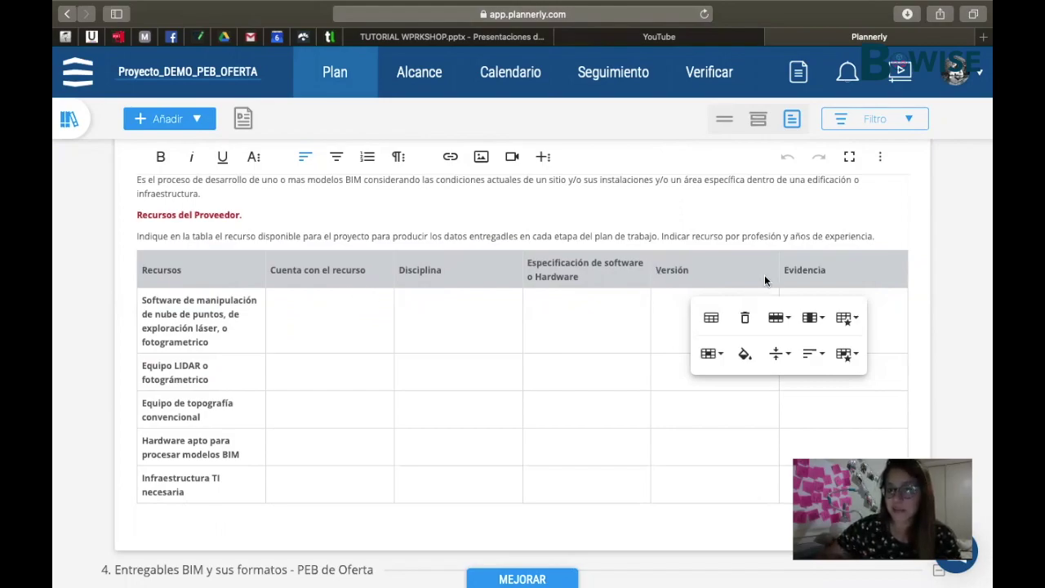
Enter "x" under Especificación de software o Hardware for the Software de manipulación de nube de puntos row in Recursos del Proveedor.
scroll(572, 343, down, 2)
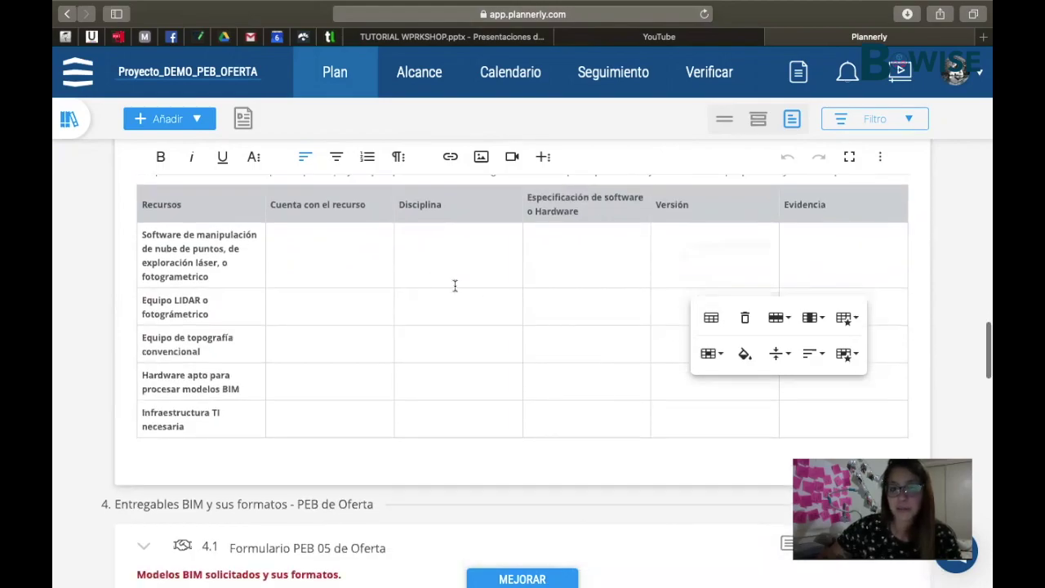
click(326, 245)
click(687, 258)
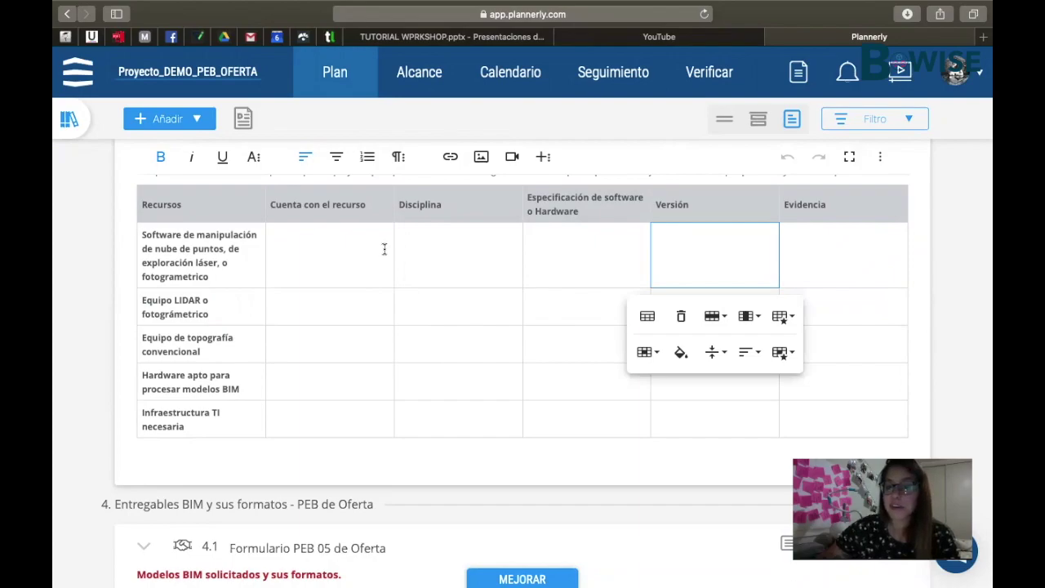
click(585, 249)
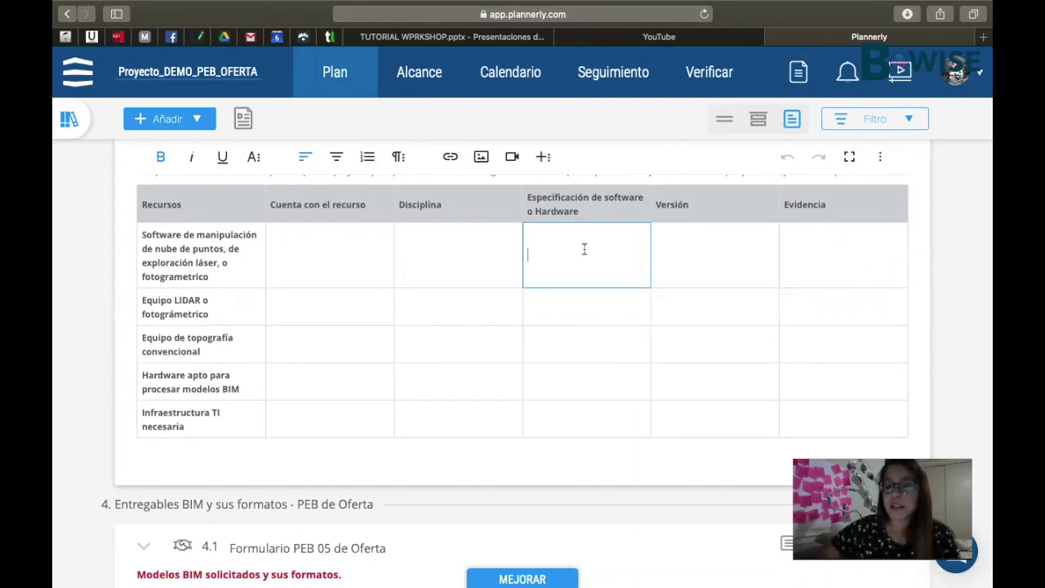
text(x)
key(Tab)
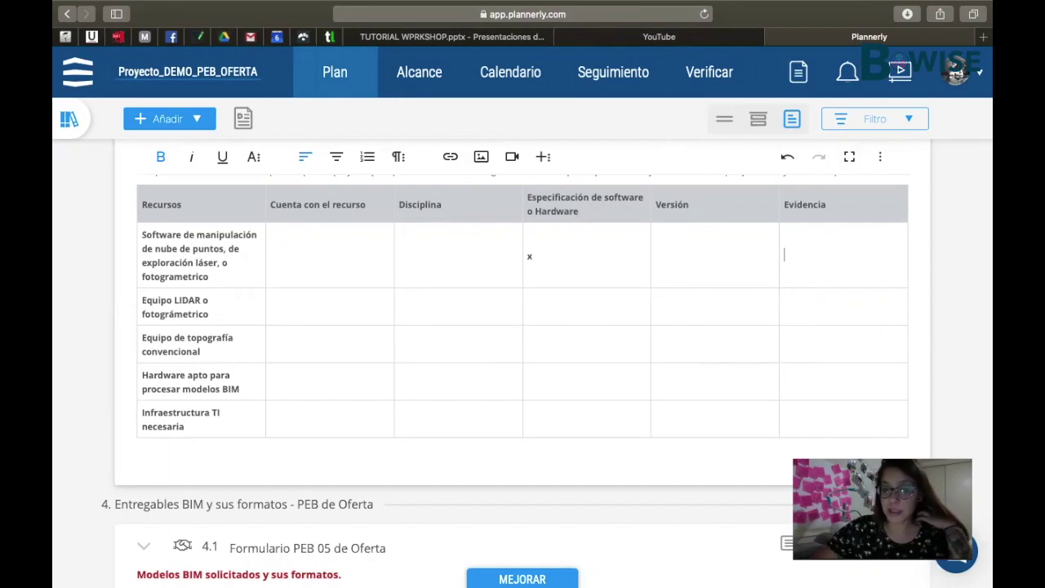
In the first row of Formulario PEB 05's Modelos BIM table, enter ARQUITECTURA as the model and ARQUITEC as the Especialidad.
scroll(393, 364, down, 3)
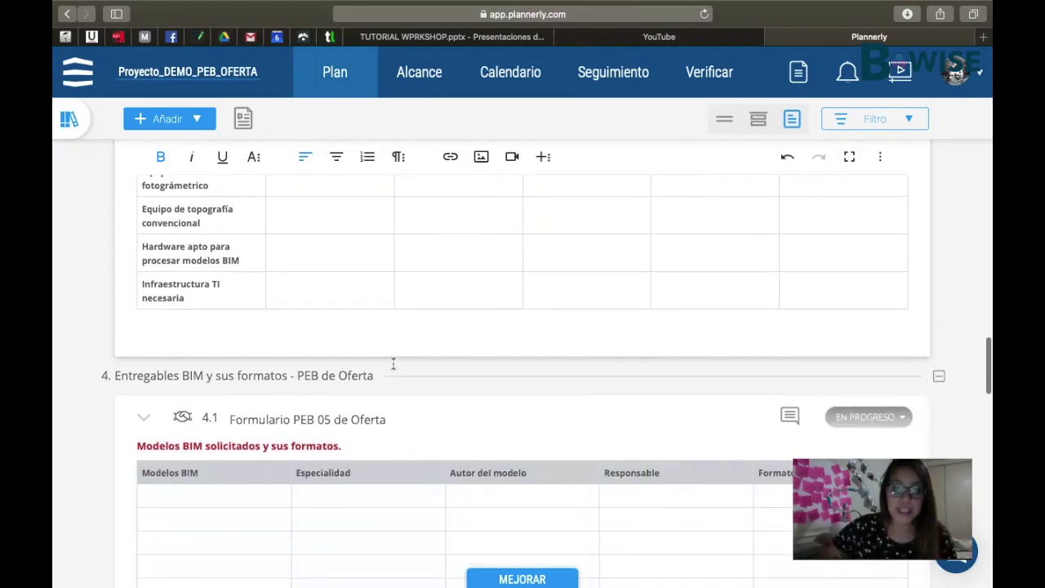
scroll(393, 365, down, 1)
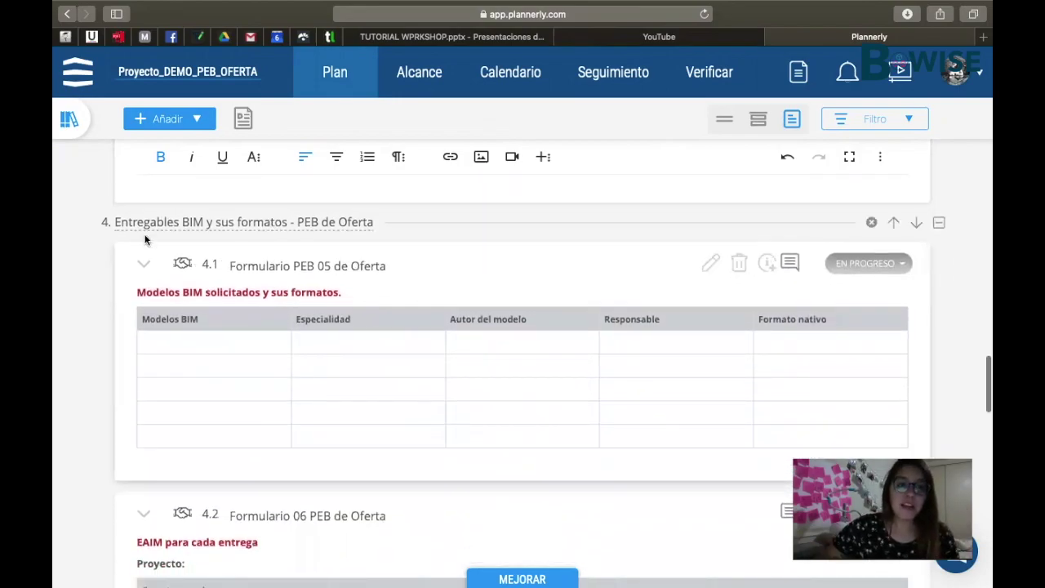
scroll(253, 339, down, 1)
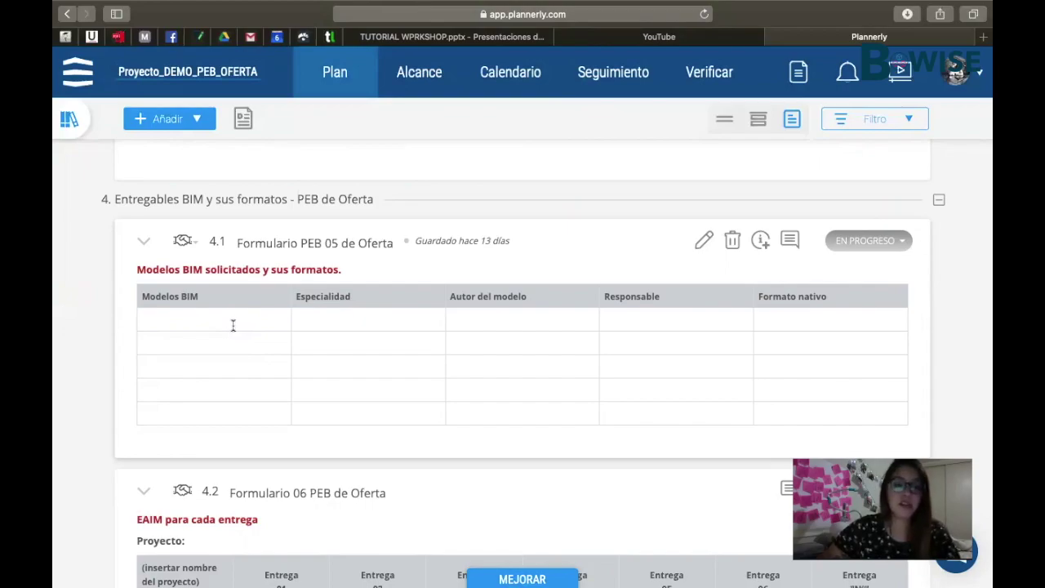
click(233, 325)
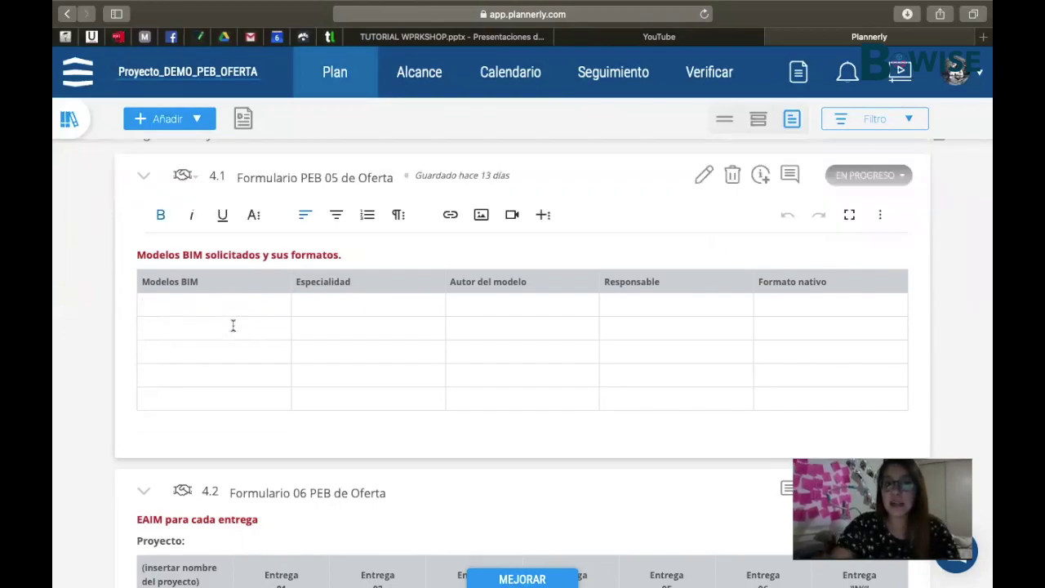
key(Tab)
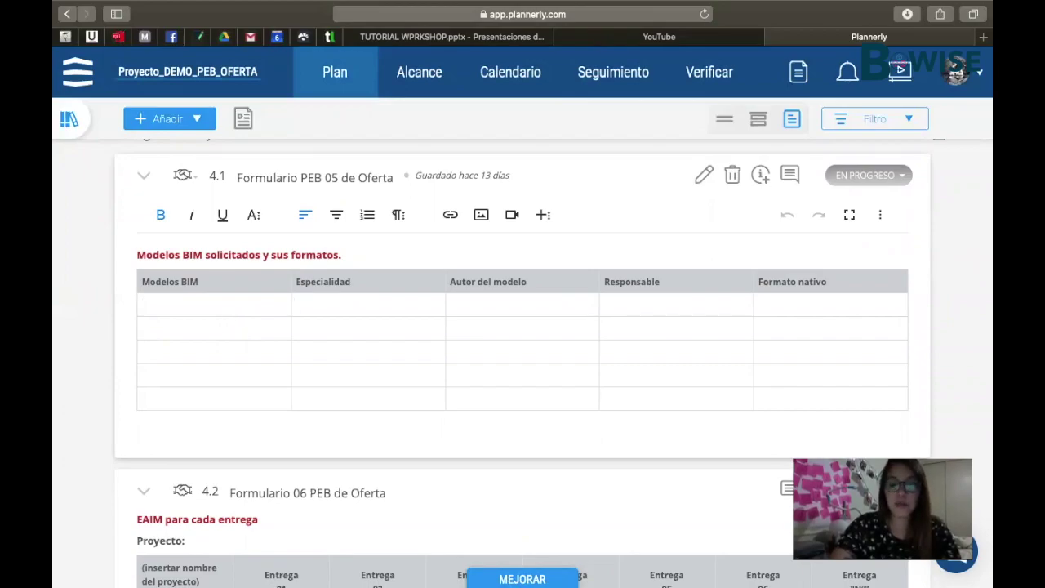
text(s)
key(BackSpace)
text(ARQUITEC)
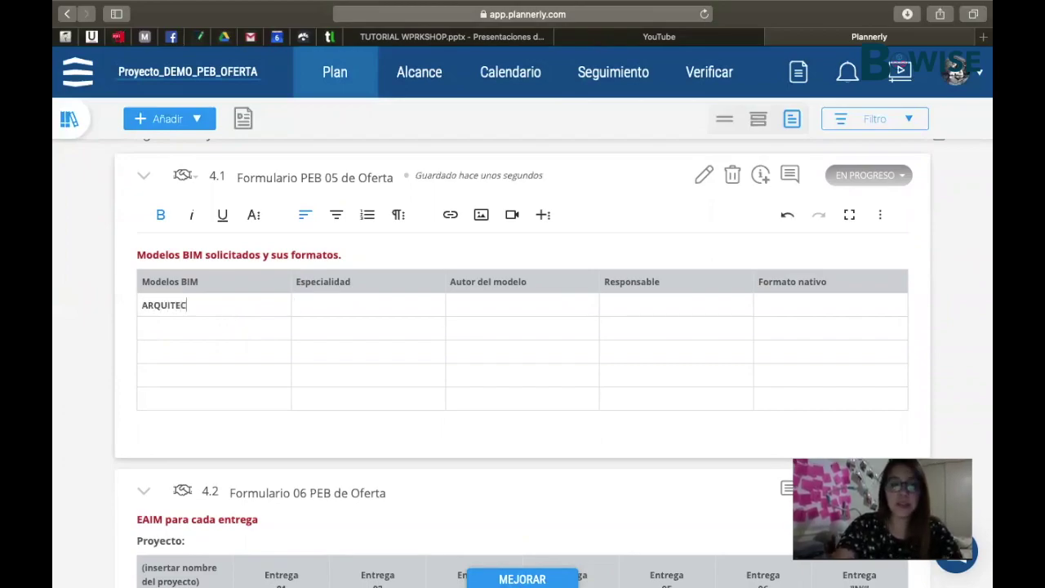
text(TURA)
key(Tab)
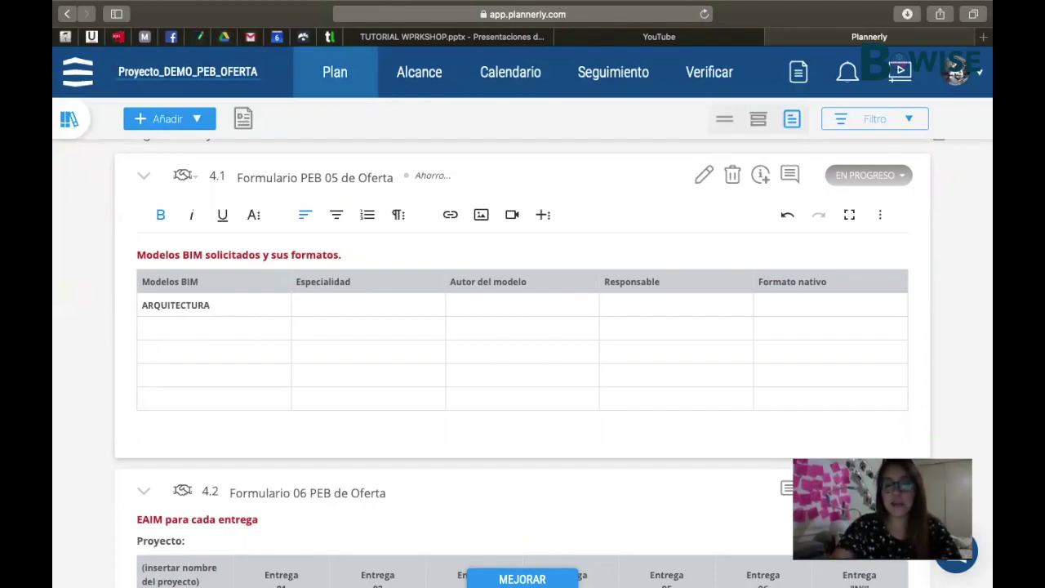
text(ARQUITEC)
key(Tab)
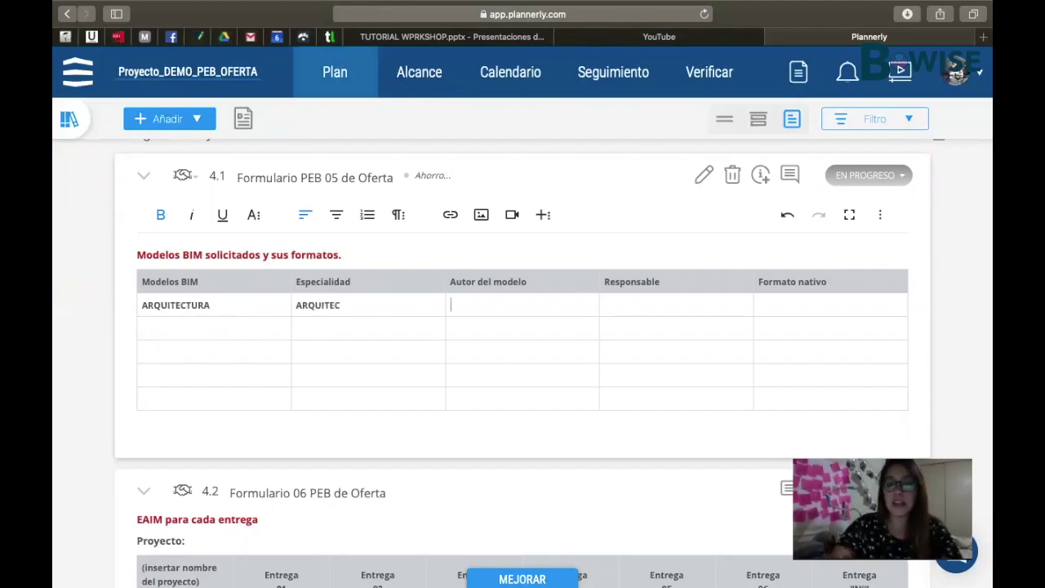
Complete the ARQUITECTURA row with the model author's name, BWISE as Responsable and REVIT as Formato nativo.
text(MARIA DE)
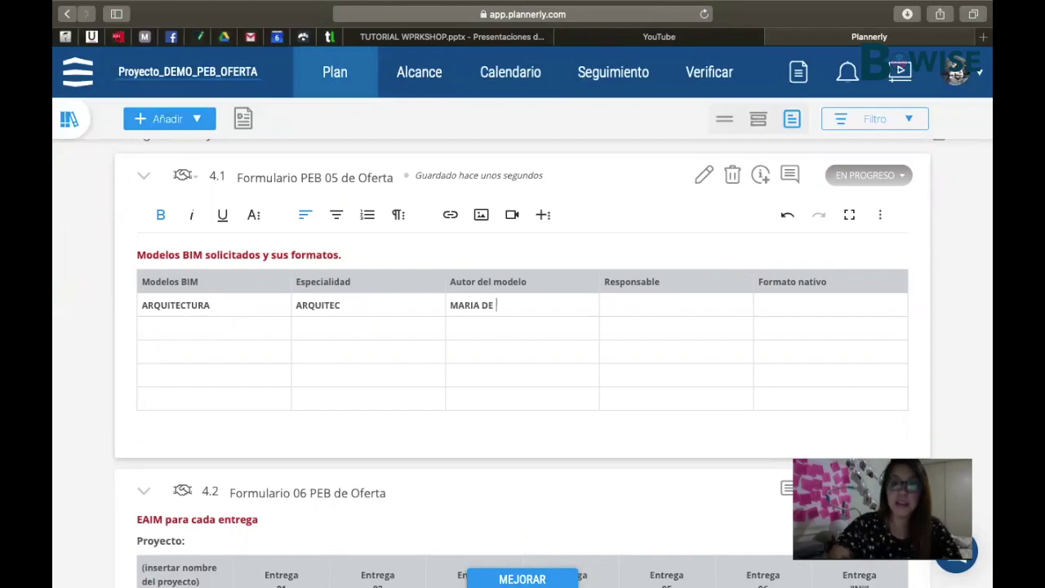
key(Tab)
text(MARIA)
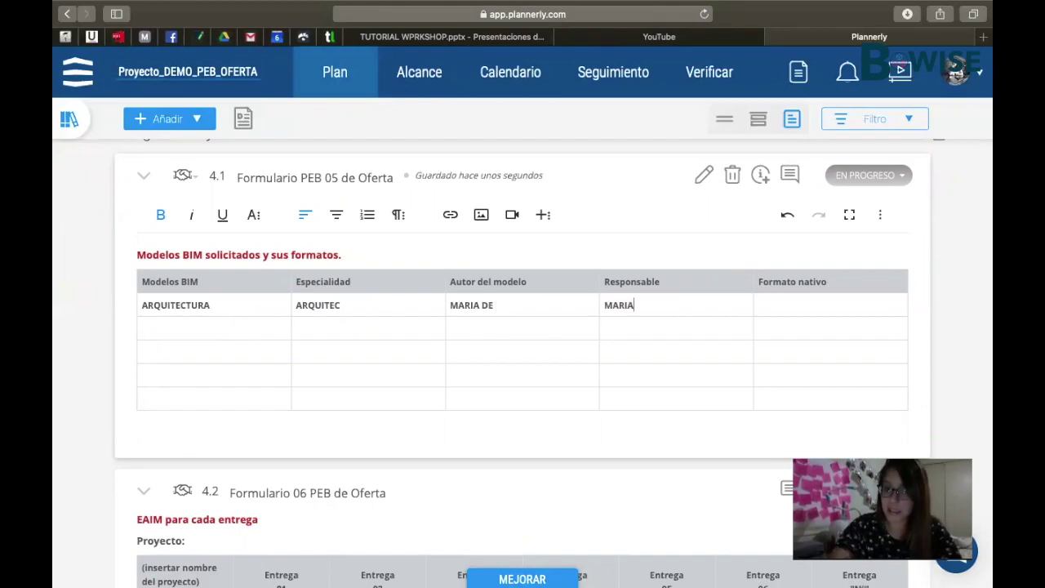
key(BackSpace)
key(BackSpace)
key(BackSpace)
key(BackSpace)
key(BackSpace)
text(BWSIE)
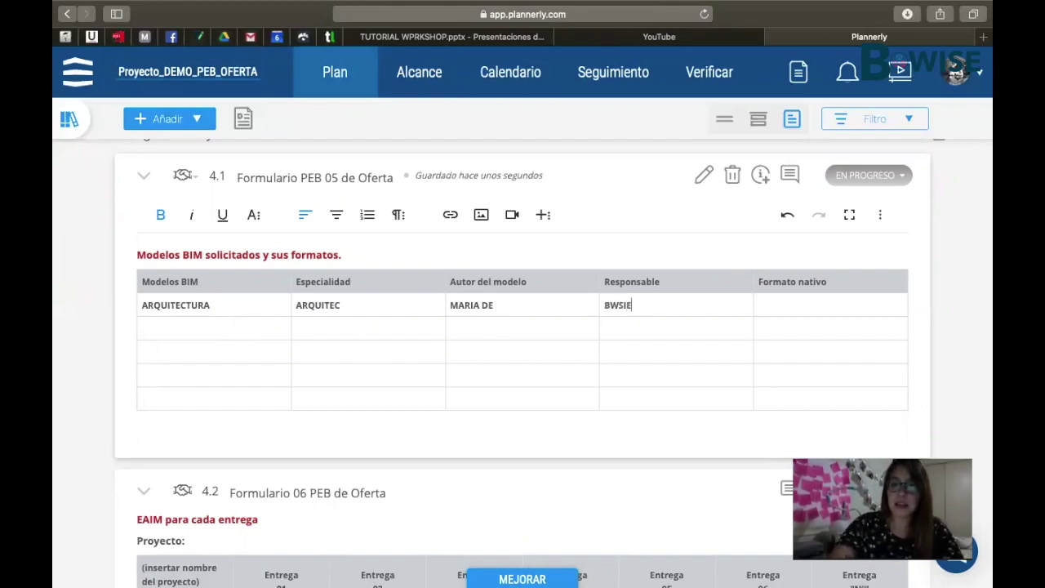
key(Tab)
key(BackSpace)
key(BackSpace)
key(BackSpace)
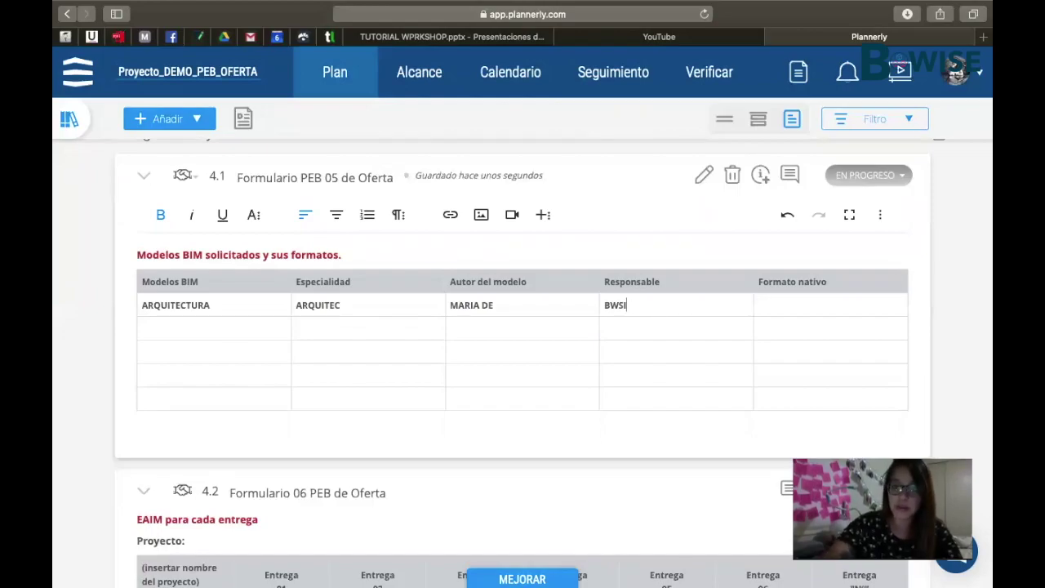
text(ISE)
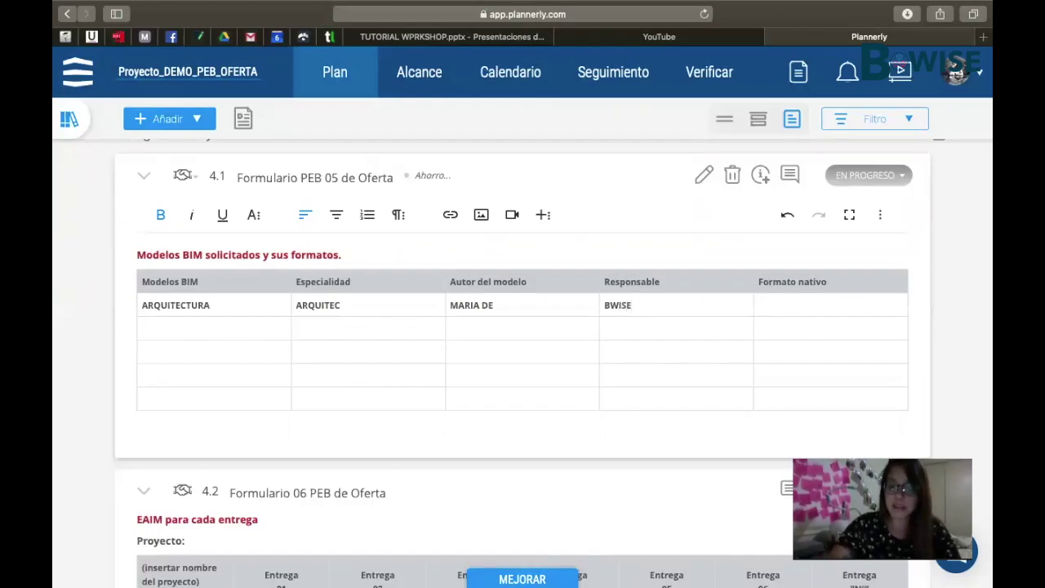
text(REVIT)
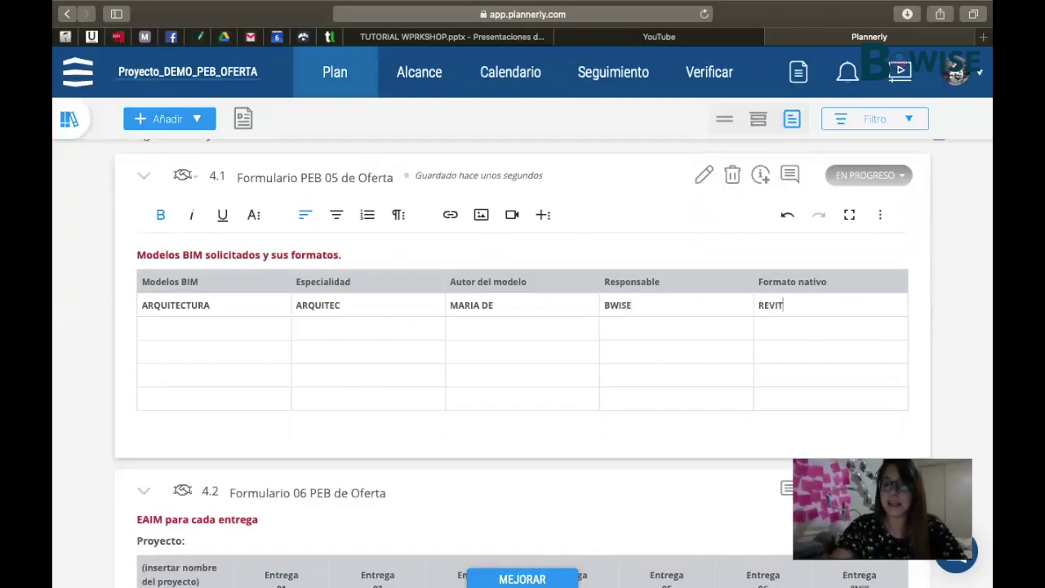
Start the second row of the Modelos BIM table with ESPEC as the model and SPE as the Especialidad.
click(236, 336)
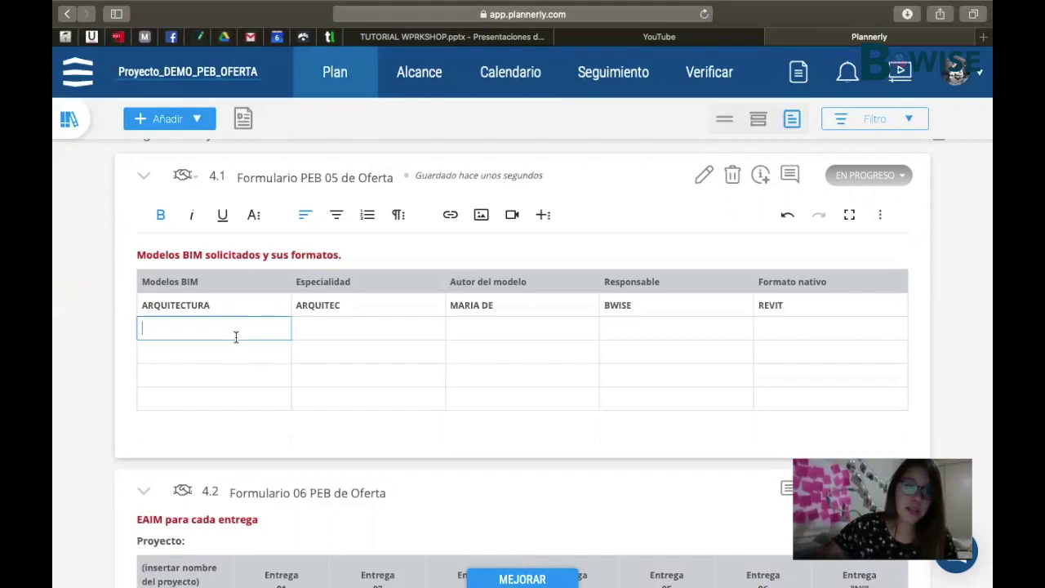
text(ESPEC)
key(Tab)
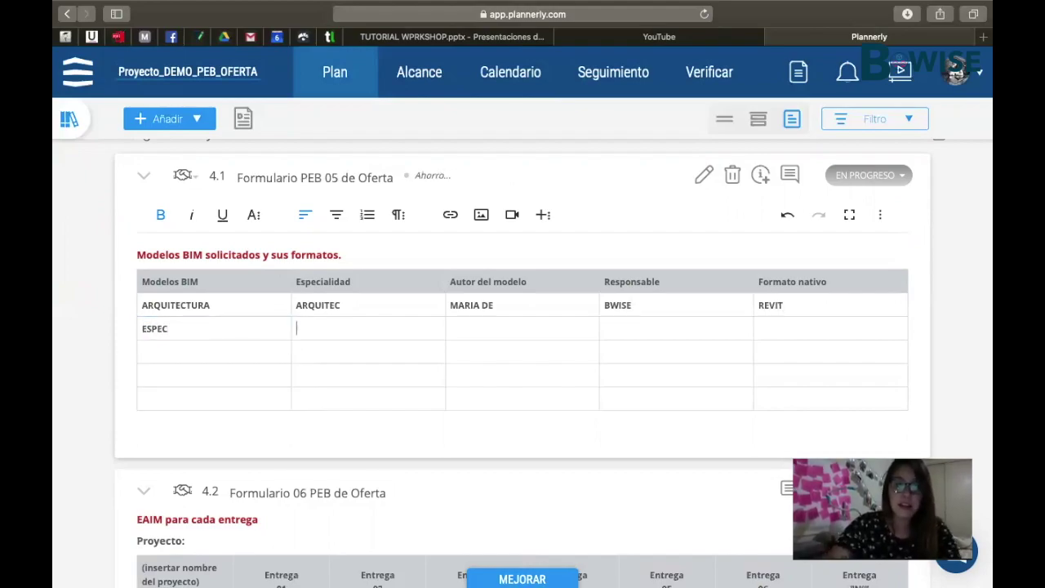
text(SPE)
key(Tab)
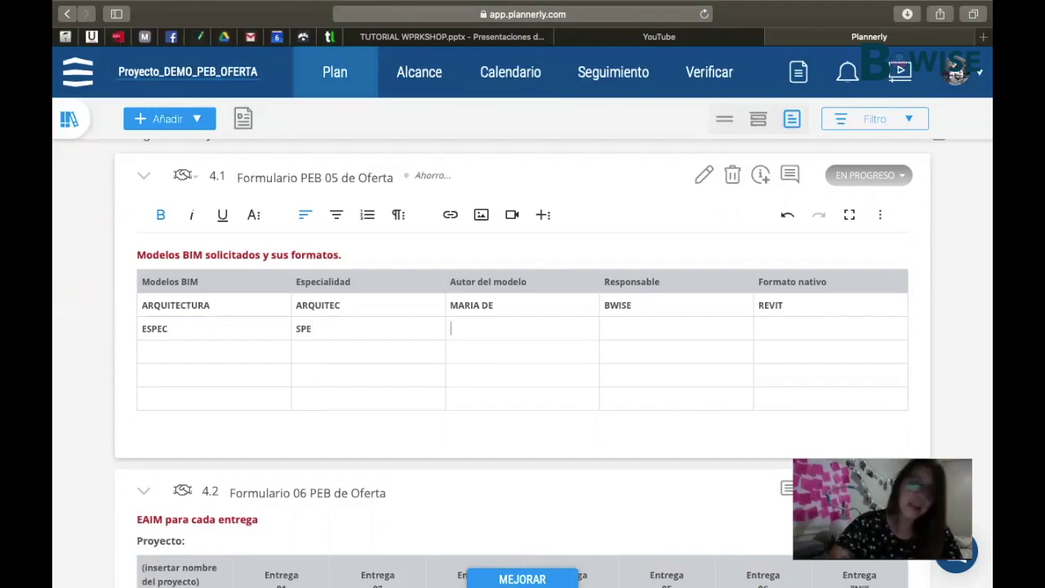
Complete the ESPEC row with the model author's name, BWISE as Responsable and ARCHI as Formato nativo.
text(SEBAS)
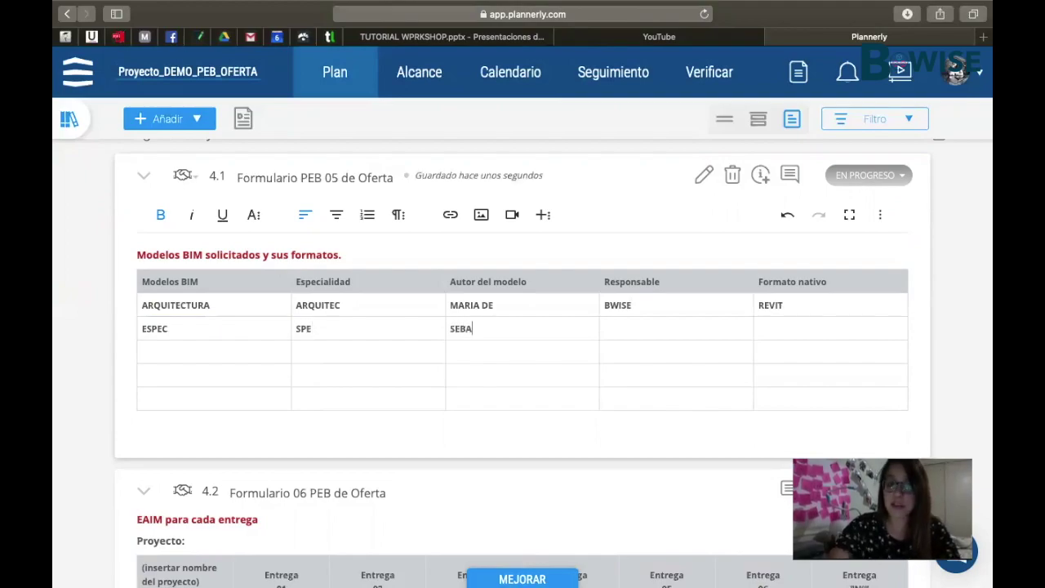
key(Tab)
text(BWSIE)
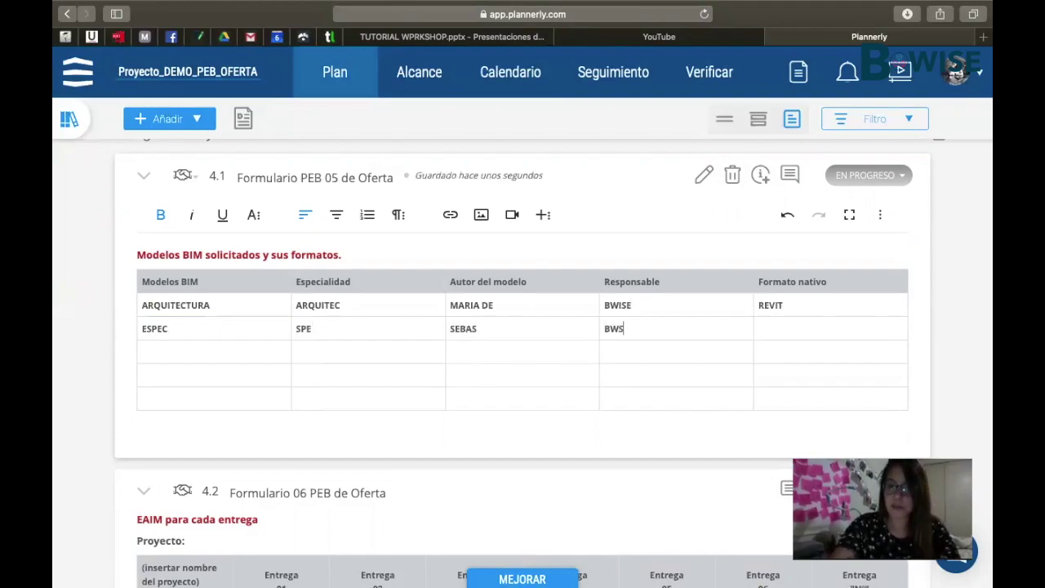
key(BackSpace)
key(BackSpace)
key(BackSpace)
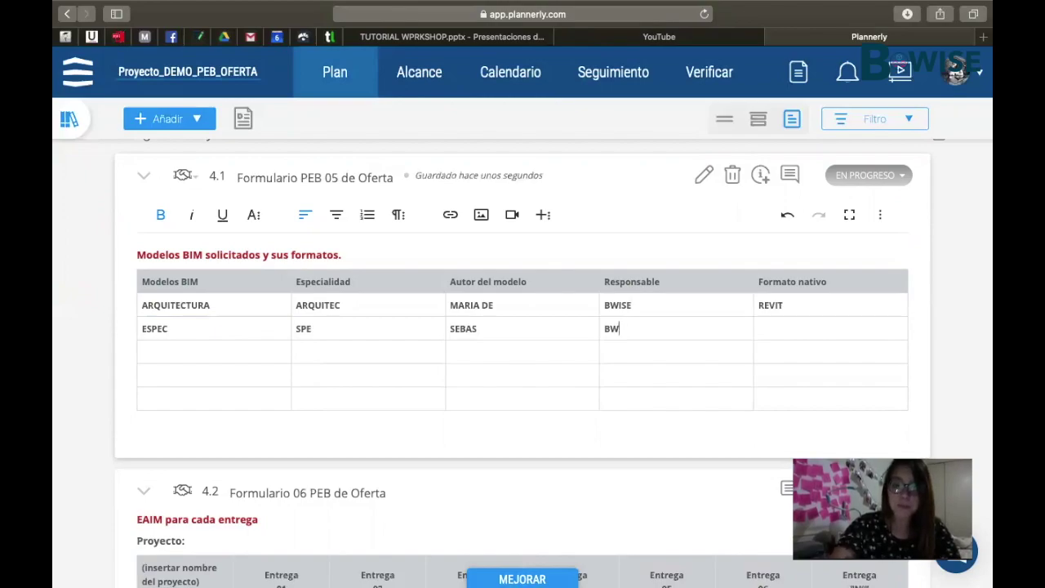
text(ISE)
key(Tab)
text(ARCHI)
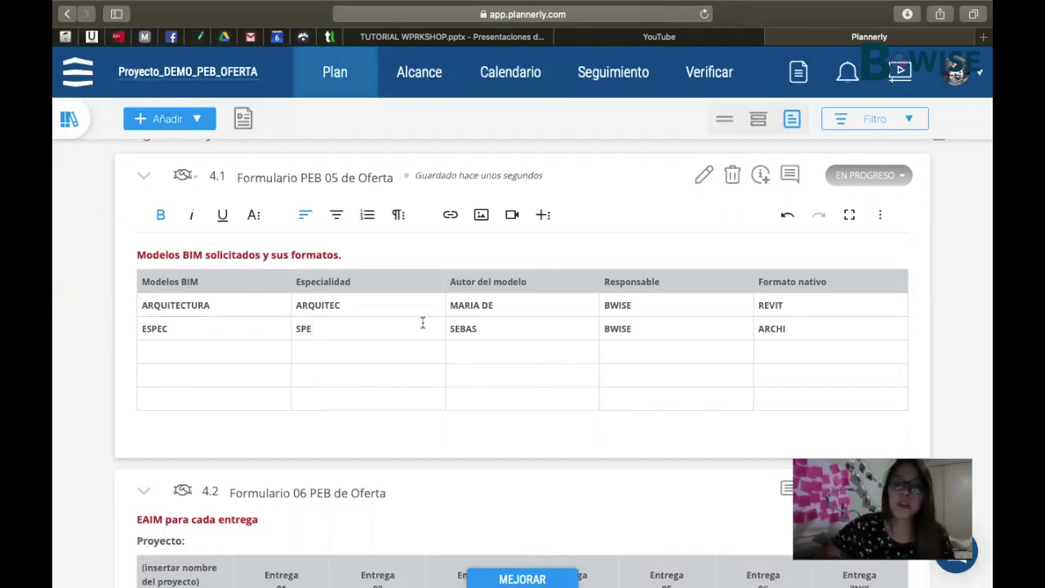
Examine the EAIM para cada entrega table in Formulario 06, going through the model rows under Entrega 01.
scroll(422, 323, down, 5)
scroll(423, 322, down, 2)
scroll(422, 323, down, 2)
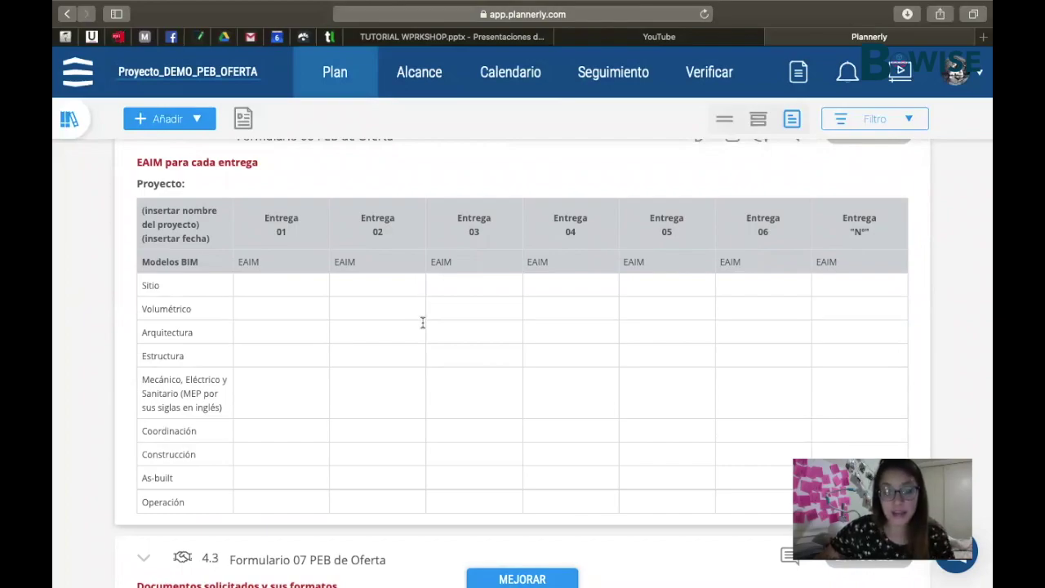
click(306, 295)
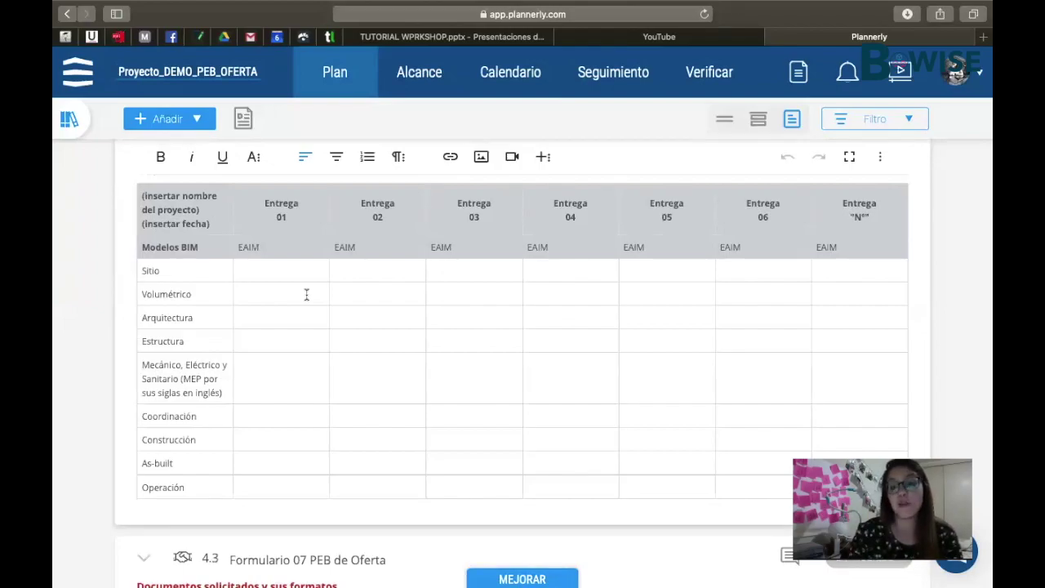
key(Down)
key(Down)
key(Down)
key(Down)
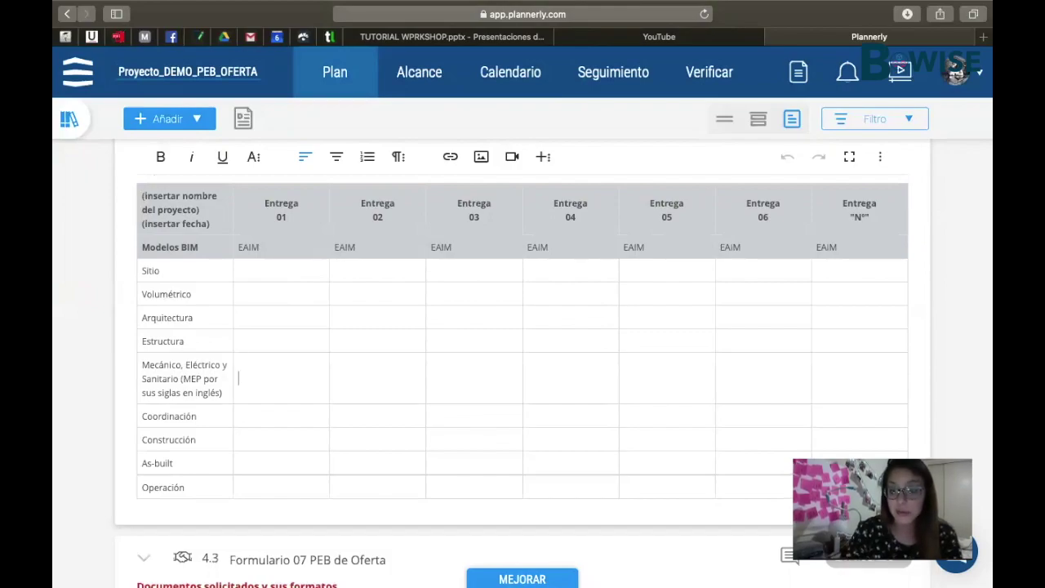
key(Down)
key(Up)
key(Up)
key(Up)
key(Up)
Switch to the slide presentation and advance past Tipos de Información and Estados de Avance de Información to the Entregables slide.
key(ctrl+Right)
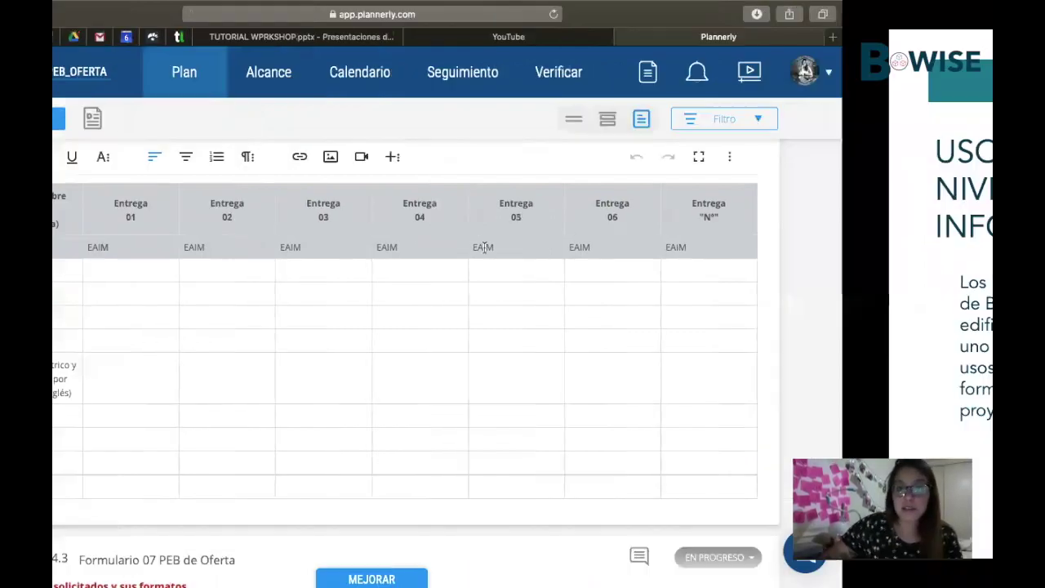
key(Right)
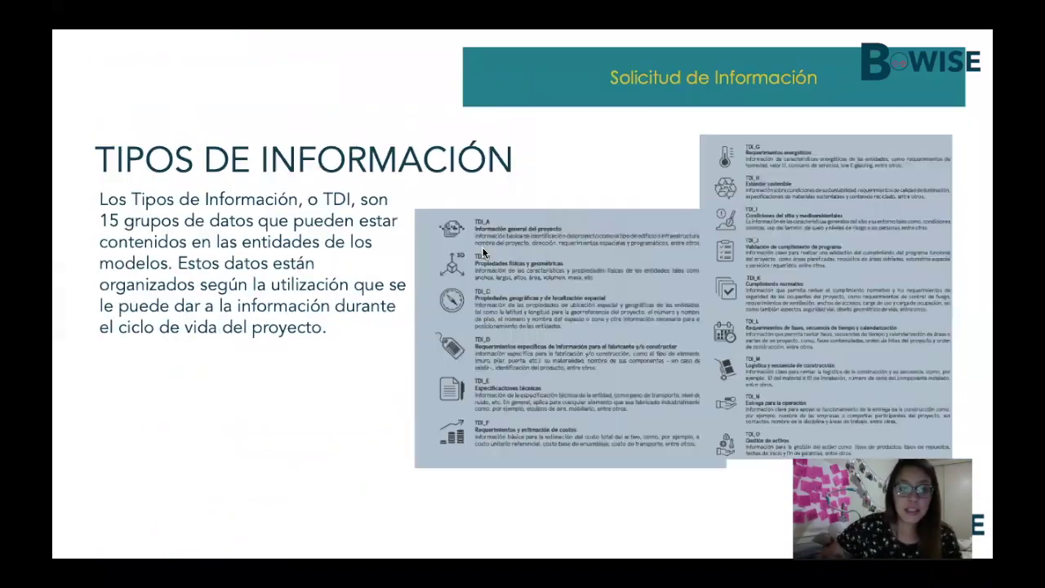
key(Right)
key(Right)
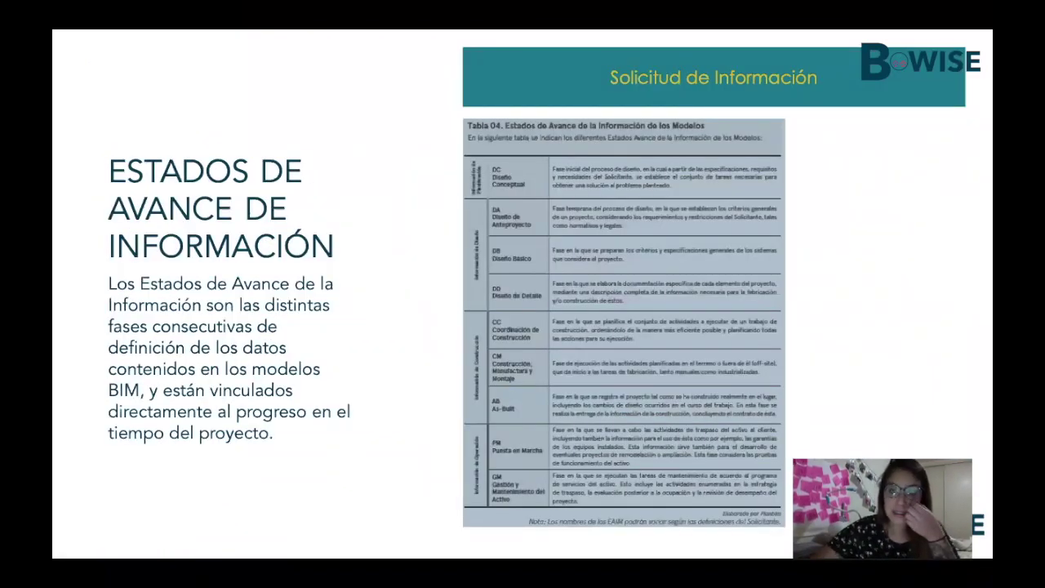
key(Right)
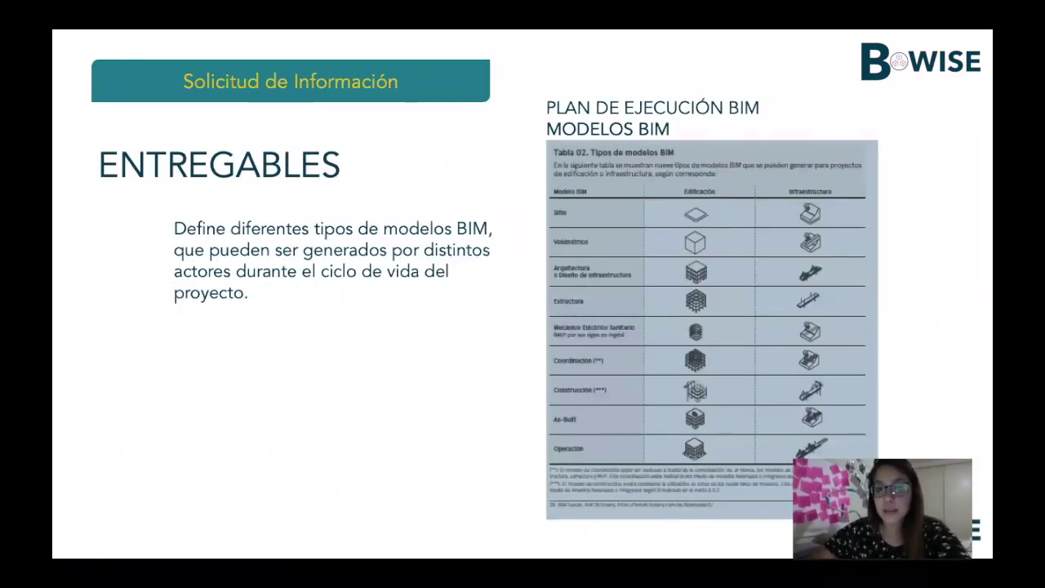
Return to the Plannerly plan and review the EAIM header cells for Entrega 01 and Entrega 02 in Formulario 06.
key(ctrl+Left)
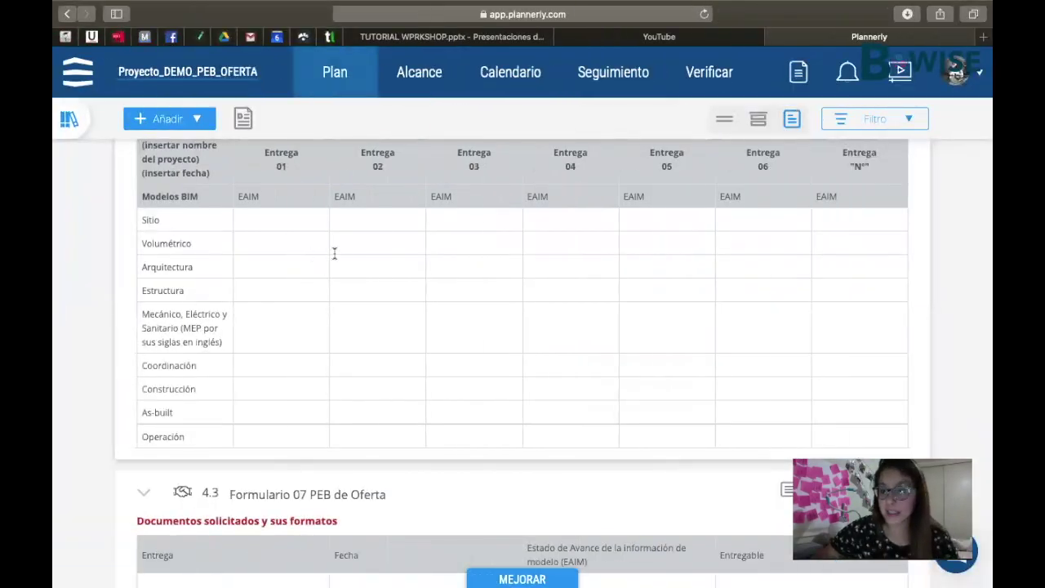
click(279, 251)
click(360, 247)
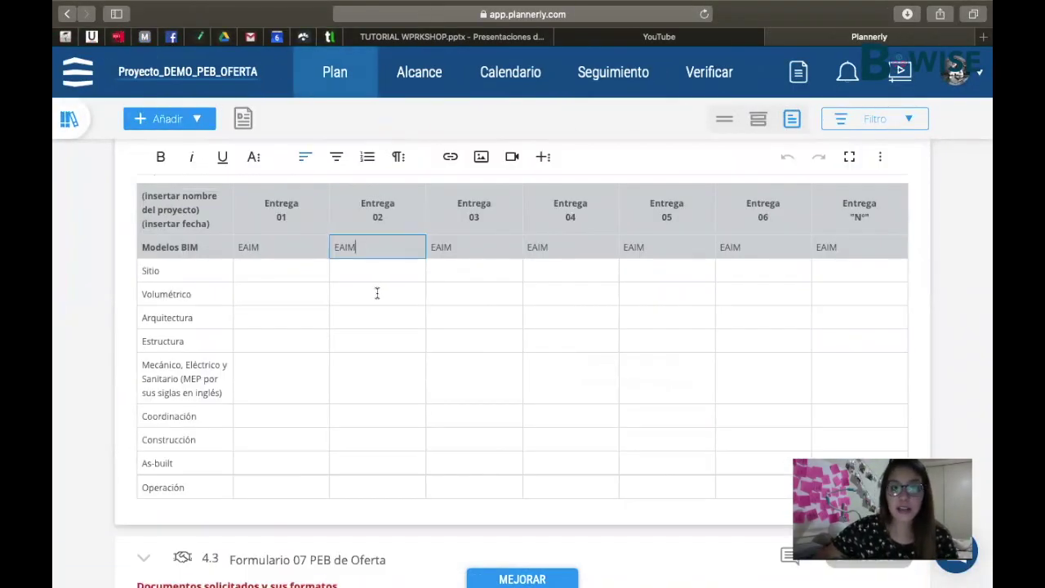
click(378, 291)
click(524, 315)
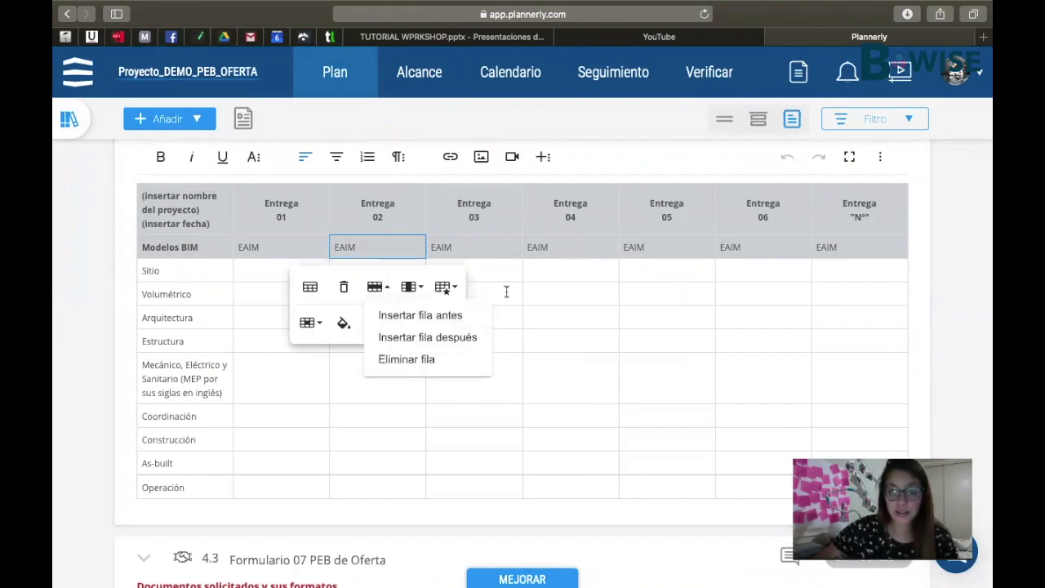
Enter DA for the Volumétrico model under Entrega 02 and CC for the Coordinación model under Entrega 04.
click(497, 292)
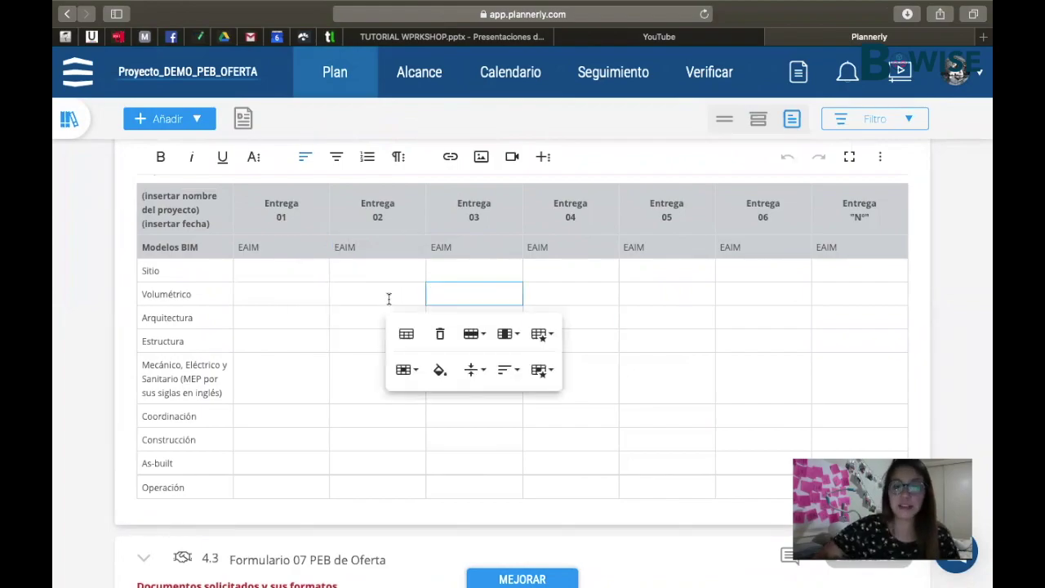
click(388, 298)
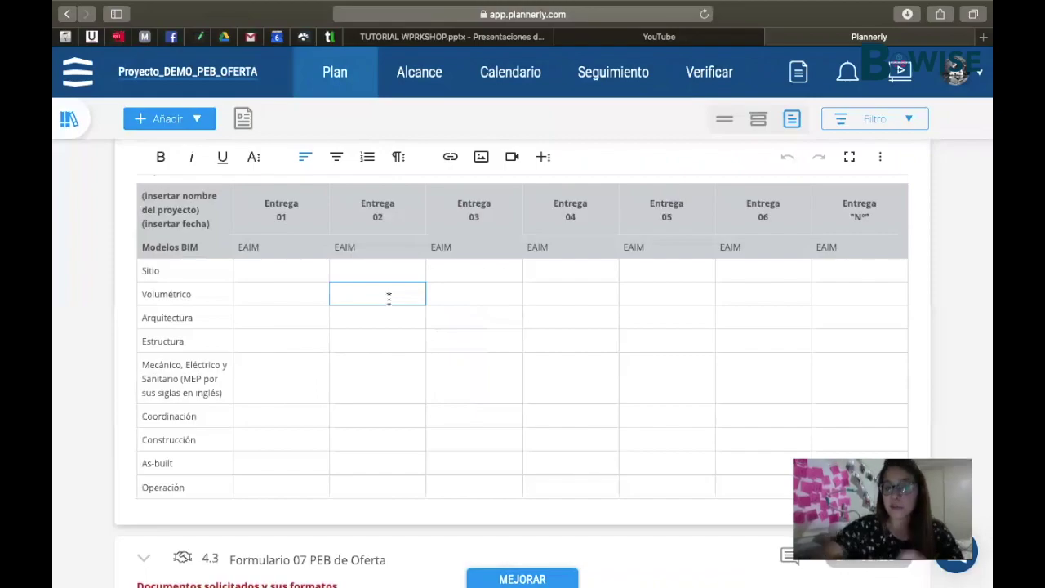
text(DA)
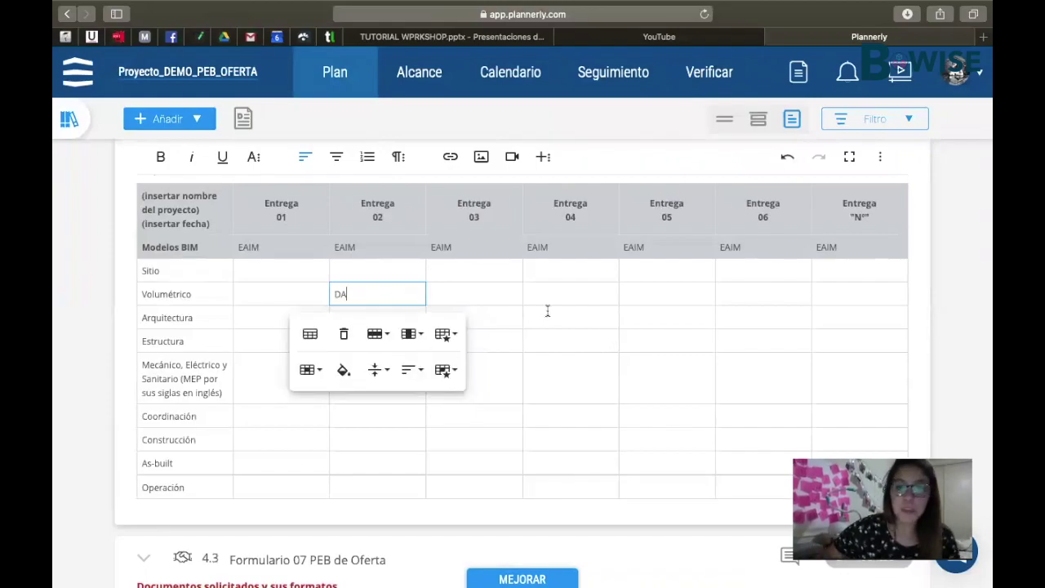
click(547, 311)
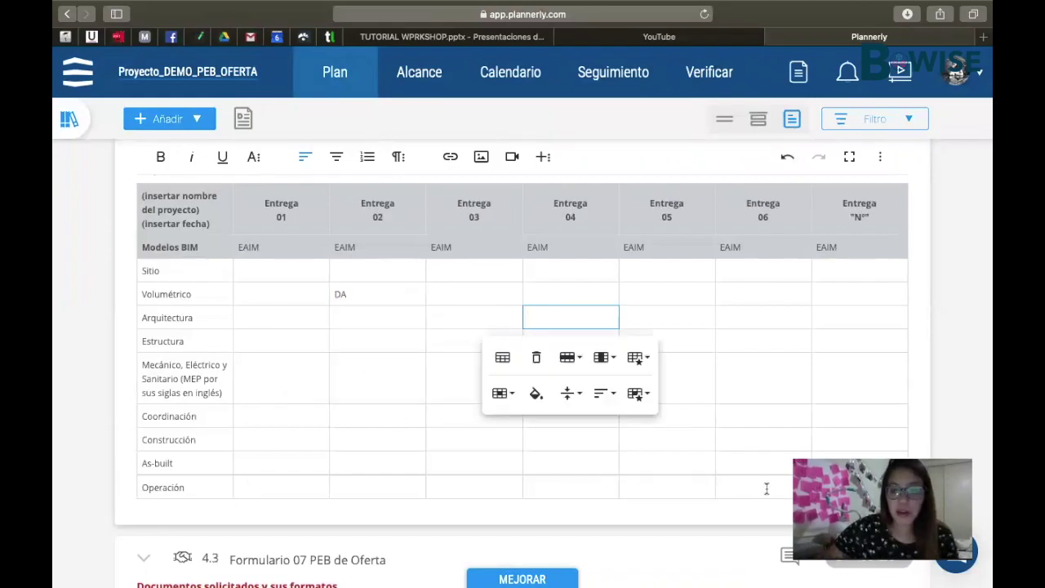
click(707, 415)
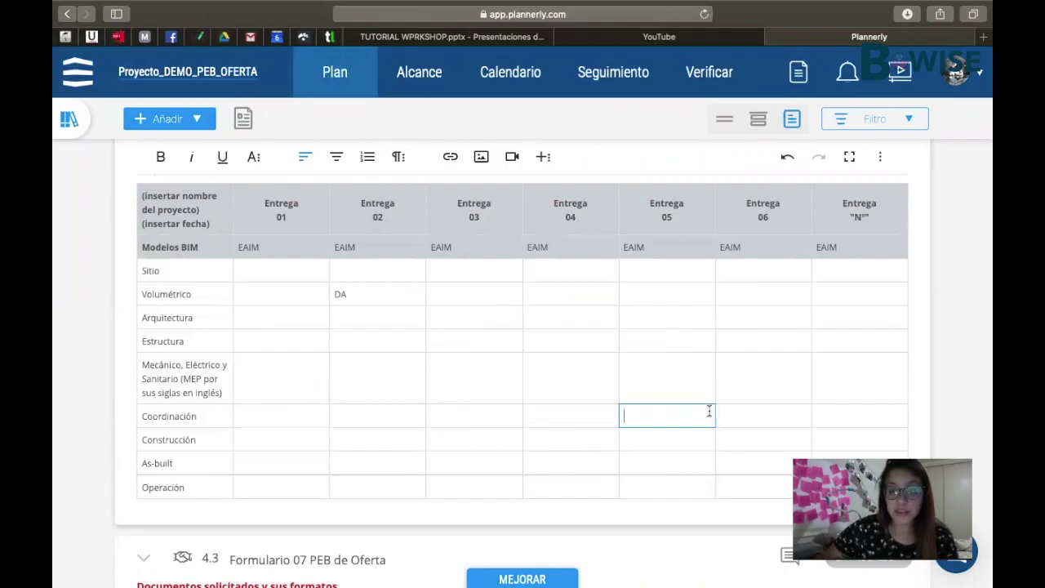
click(545, 414)
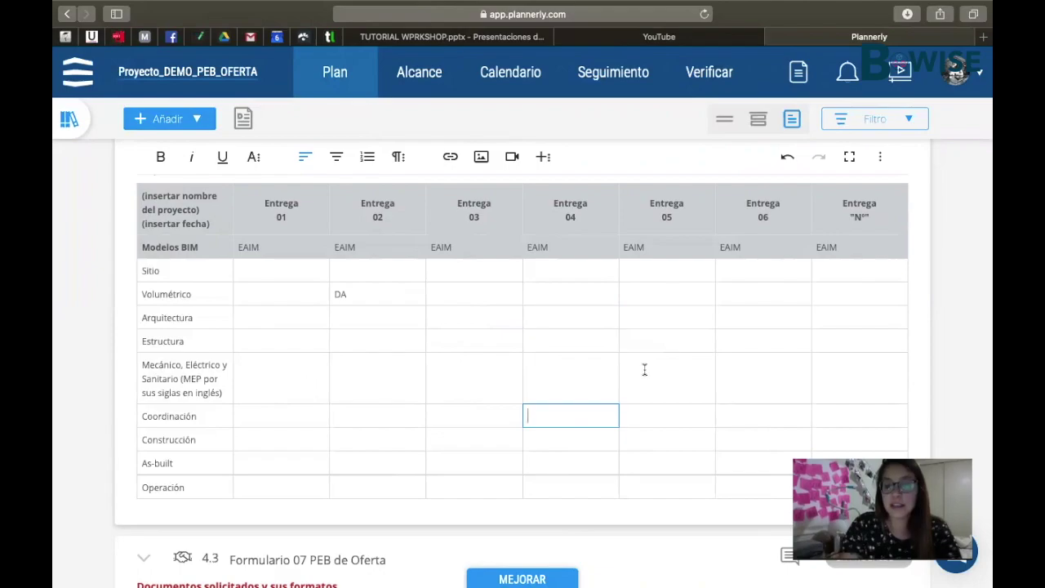
text(CC)
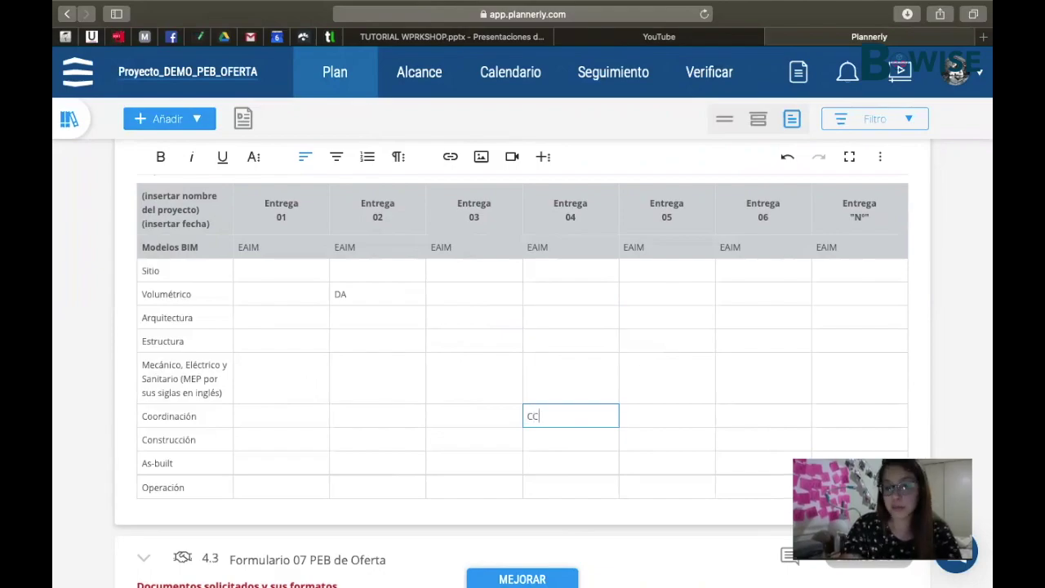
click(724, 406)
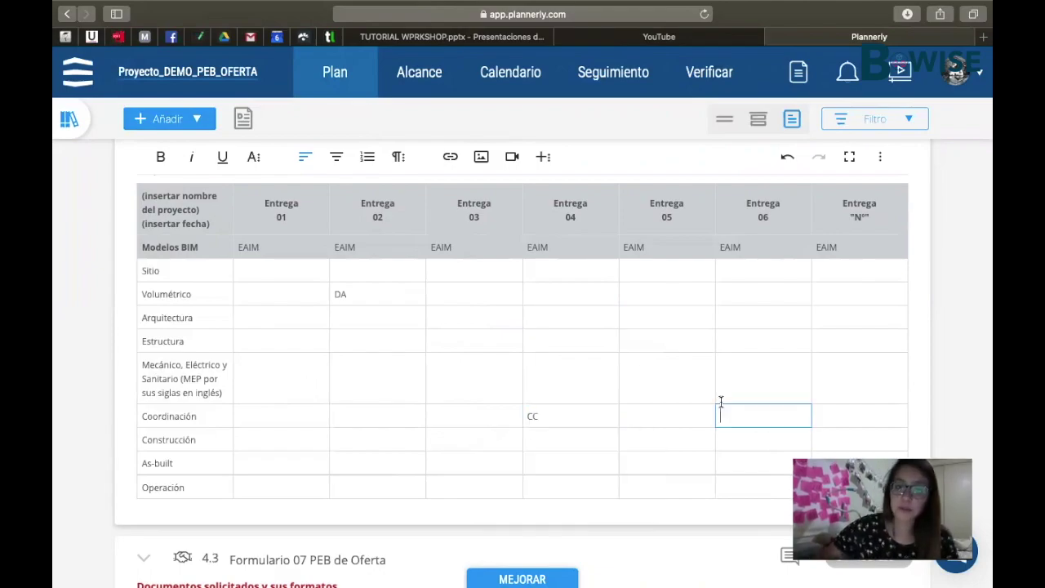
Go to Formulario 07, consult the Entregables slides on Modelos BIM and Documentos Relacionados in the presentation, and return to the Plannerly plan.
scroll(679, 380, down, 3)
scroll(679, 379, down, 5)
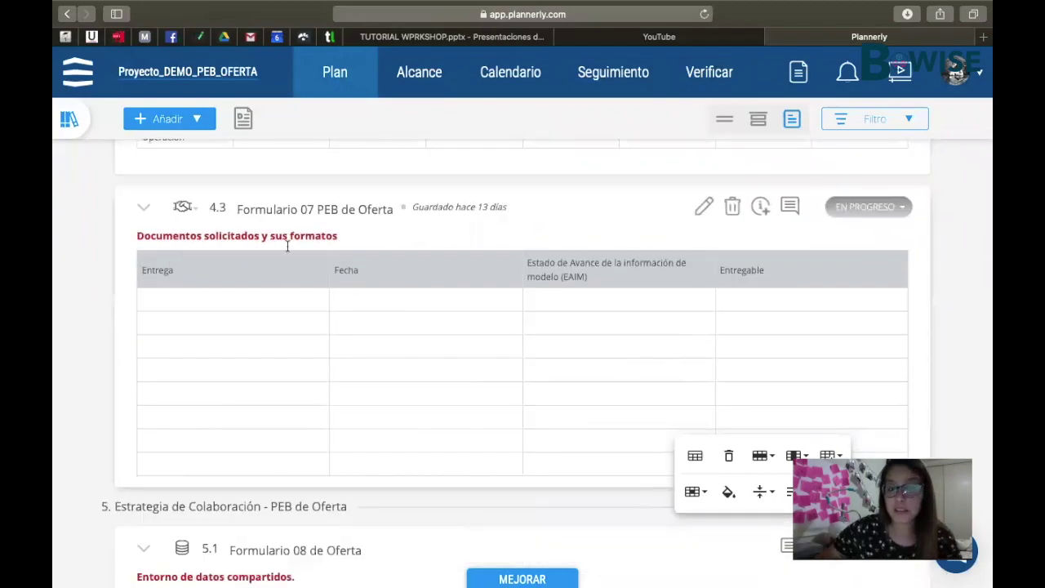
click(216, 299)
key(ctrl+Right)
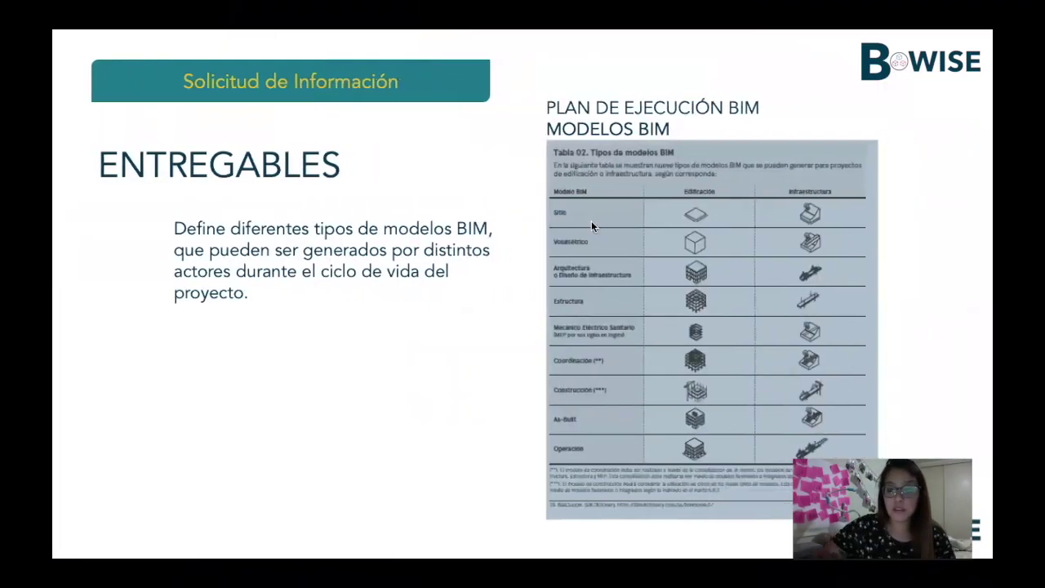
key(Right)
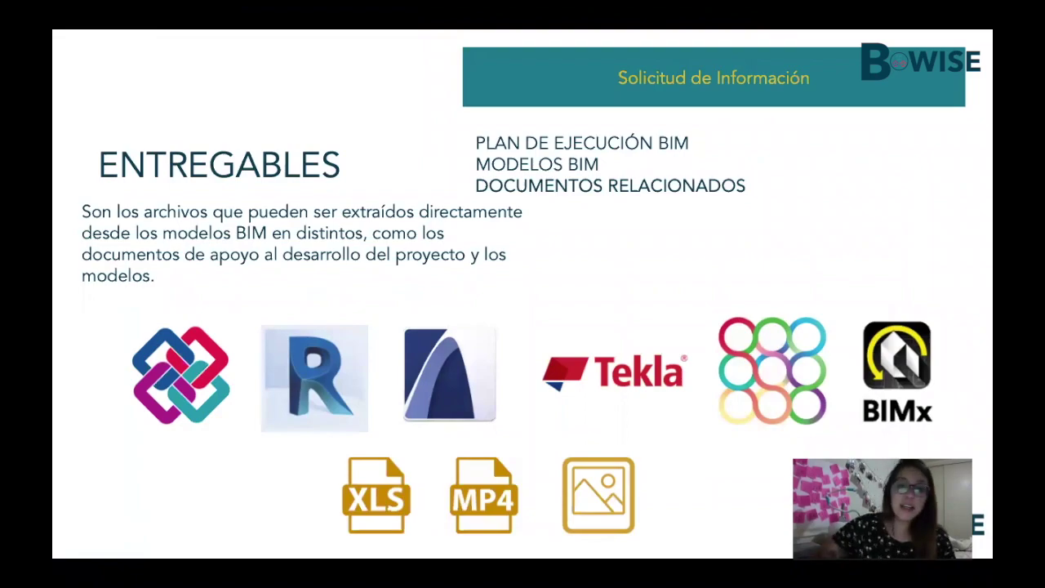
key(ctrl+Left)
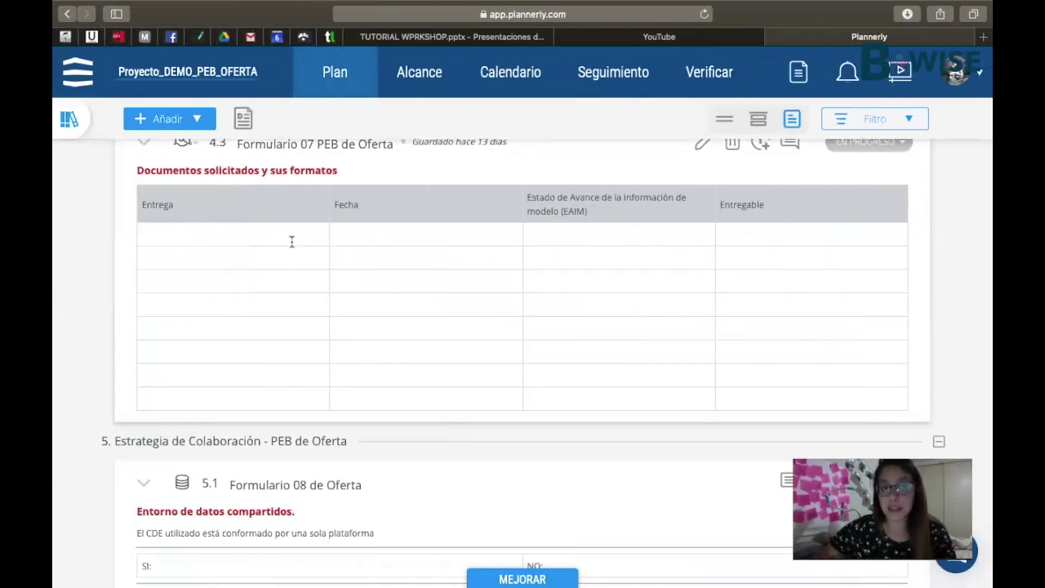
Fill the first row of the Documentos solicitados table in Formulario 07 with IFC as Entrega and 16.3 as Fecha.
click(292, 242)
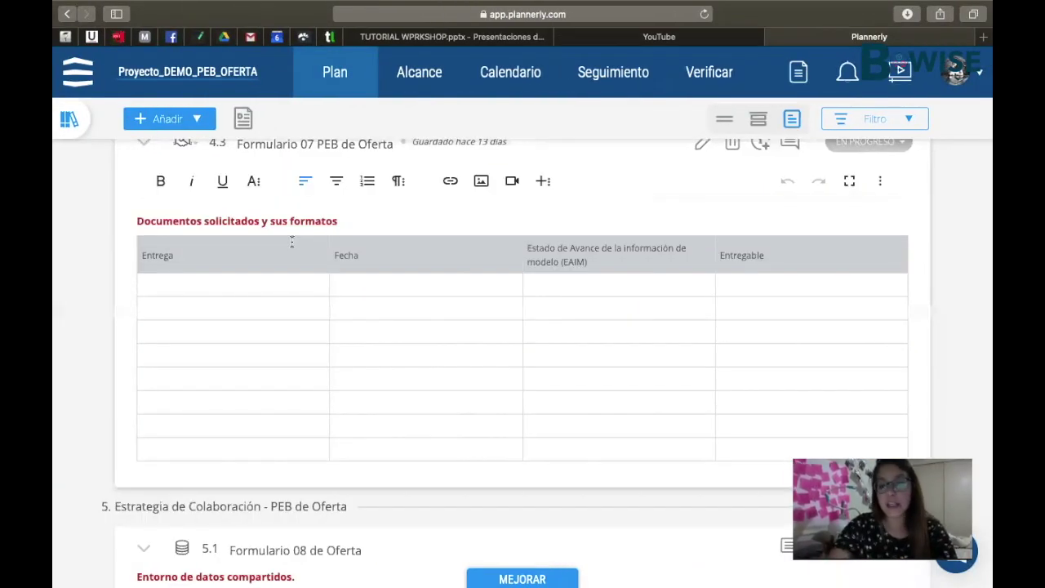
text(IFC)
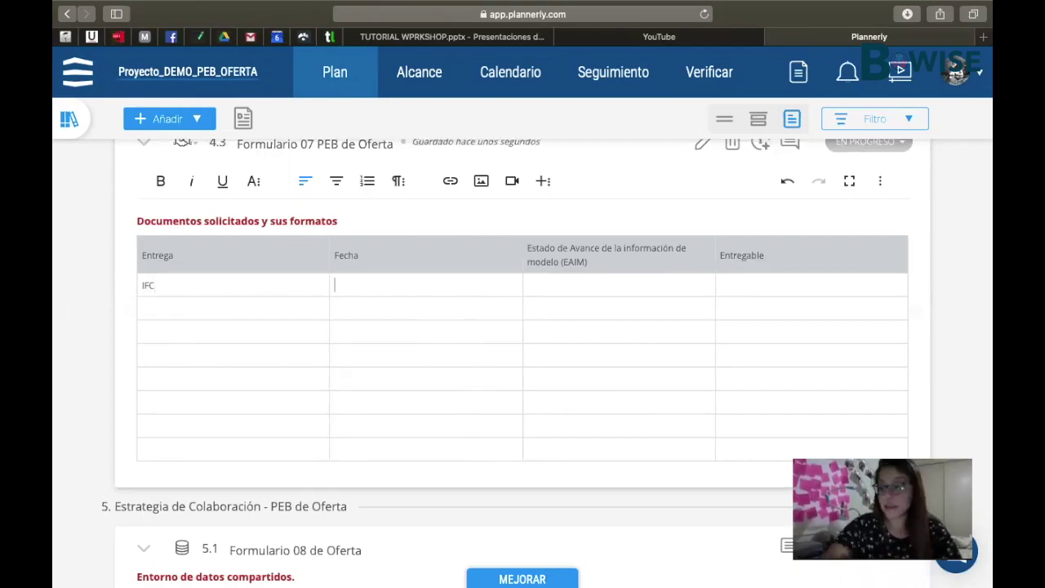
text(16)
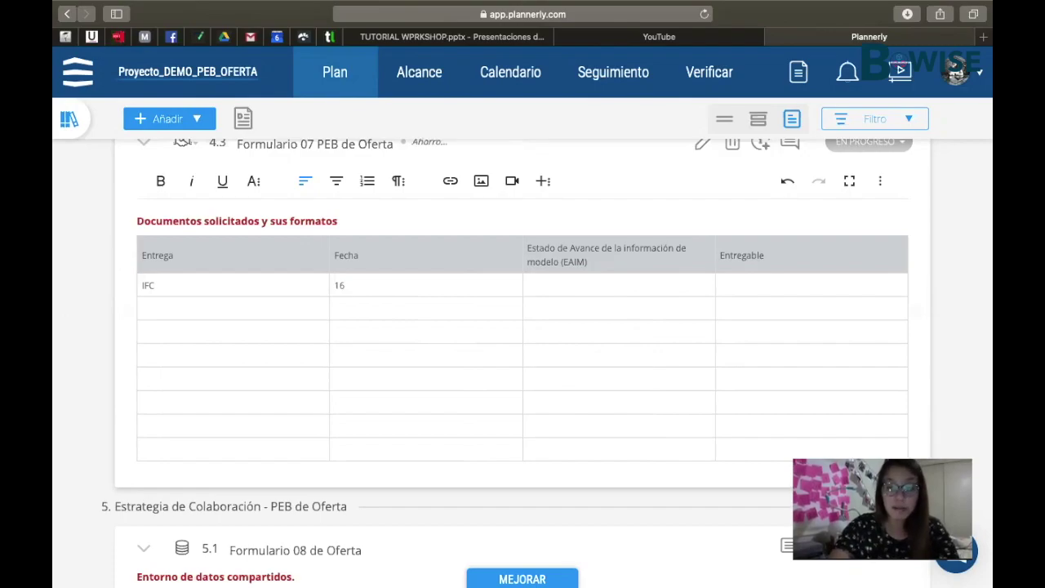
text(.3)
key(Tab)
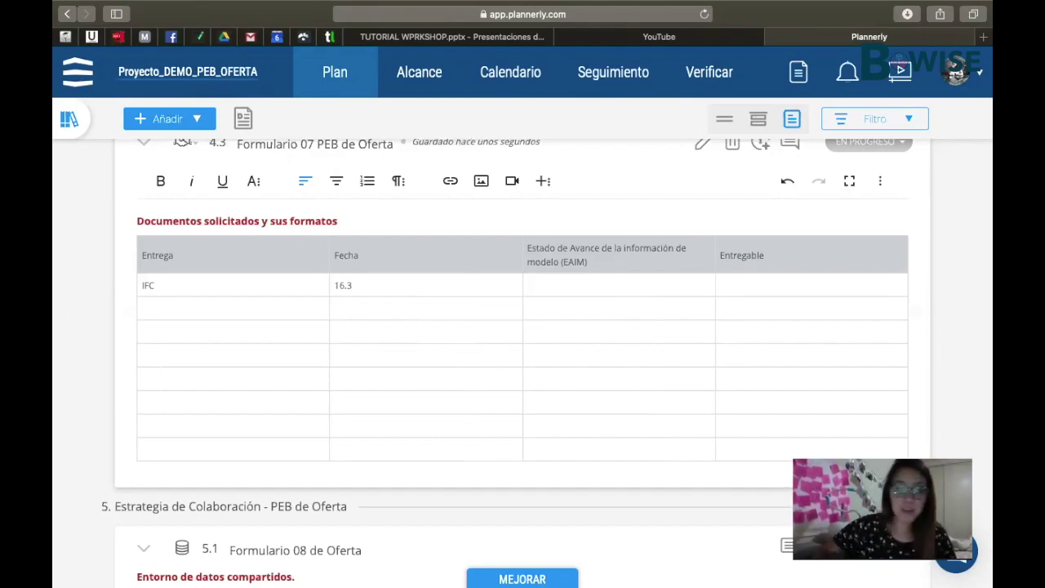
click(204, 312)
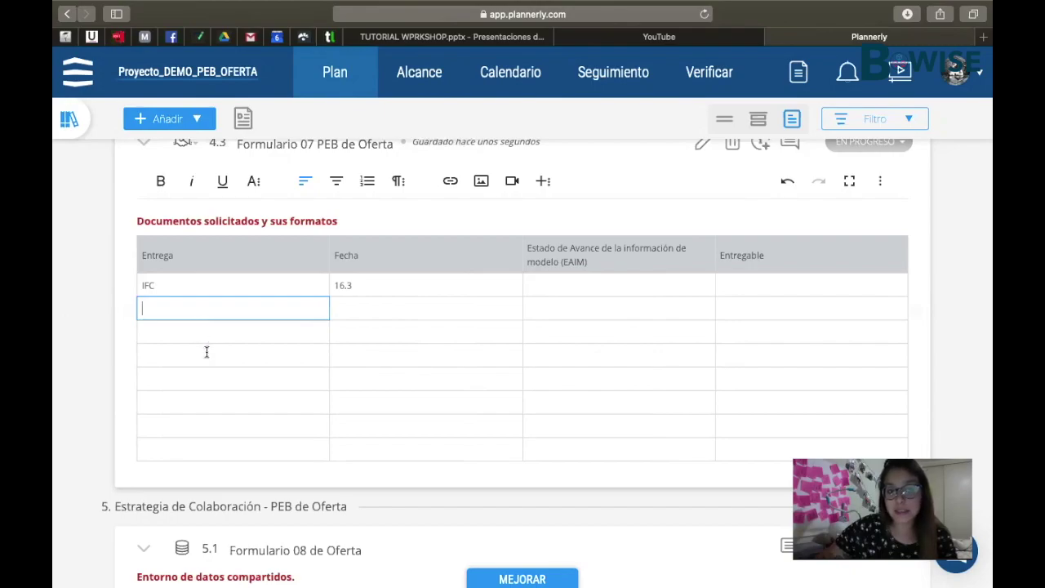
click(433, 354)
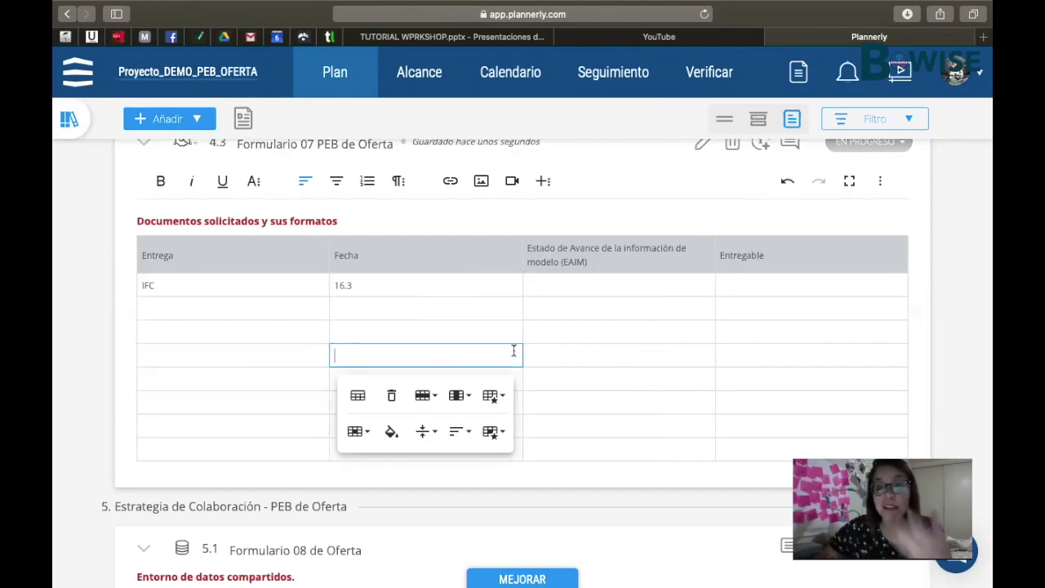
click(183, 286)
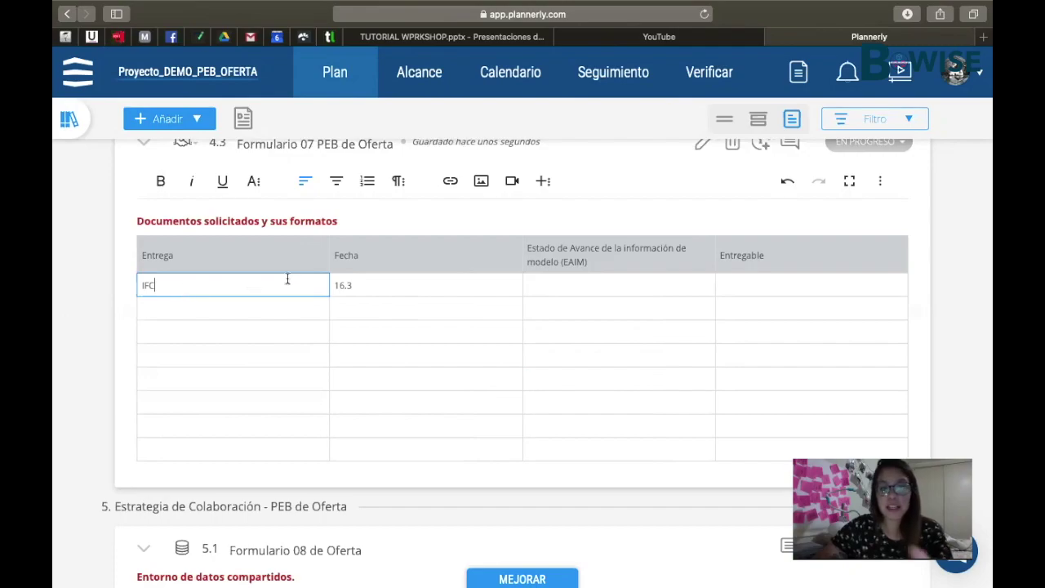
click(374, 284)
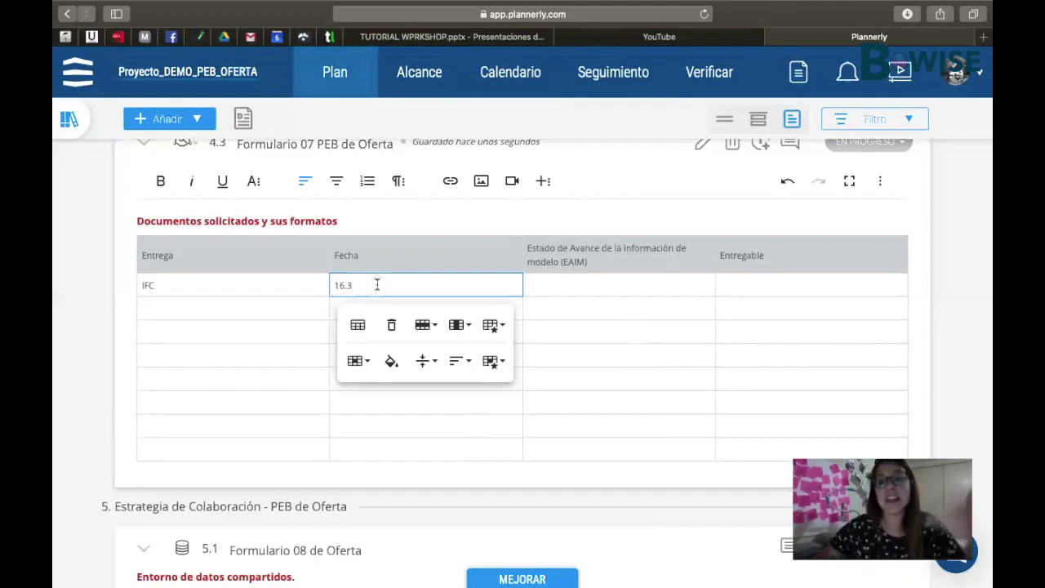
click(233, 351)
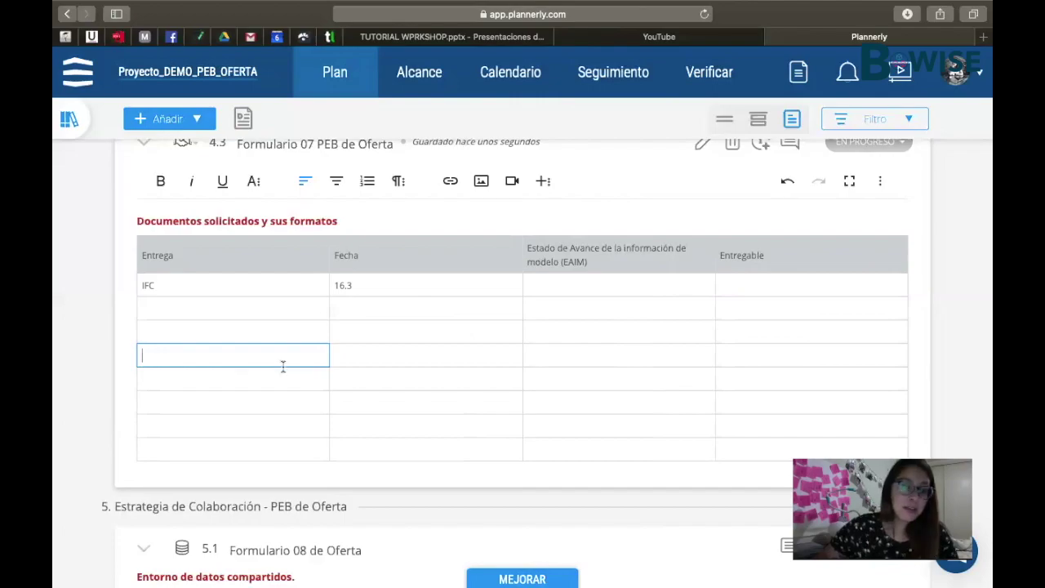
Go to section 5, then switch to the presentation and advance through Estrategia de Colaboración to the Entorno de Datos Compartidos slide.
scroll(377, 438, down, 3)
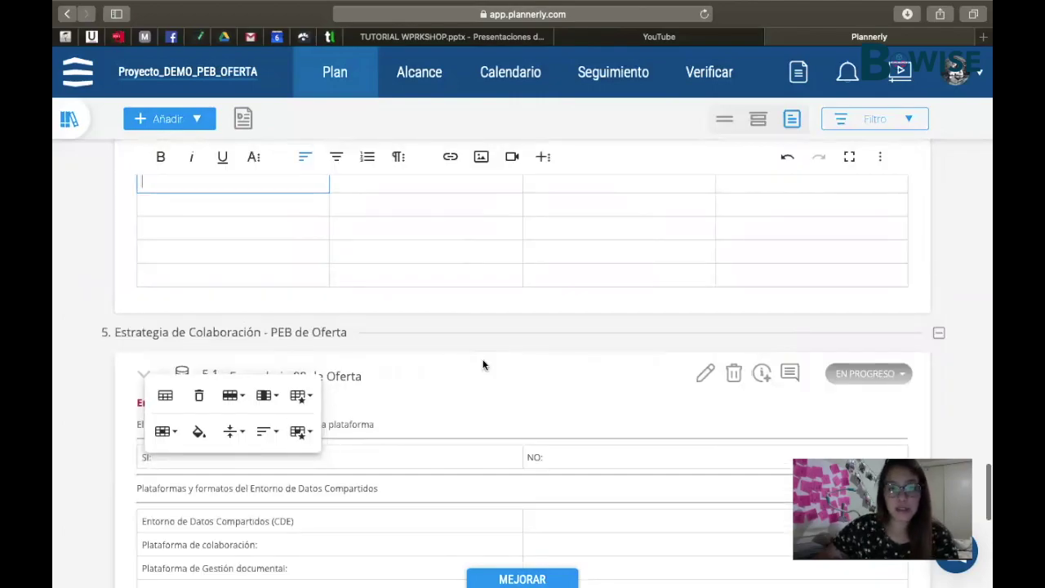
key(ctrl+Right)
key(Right)
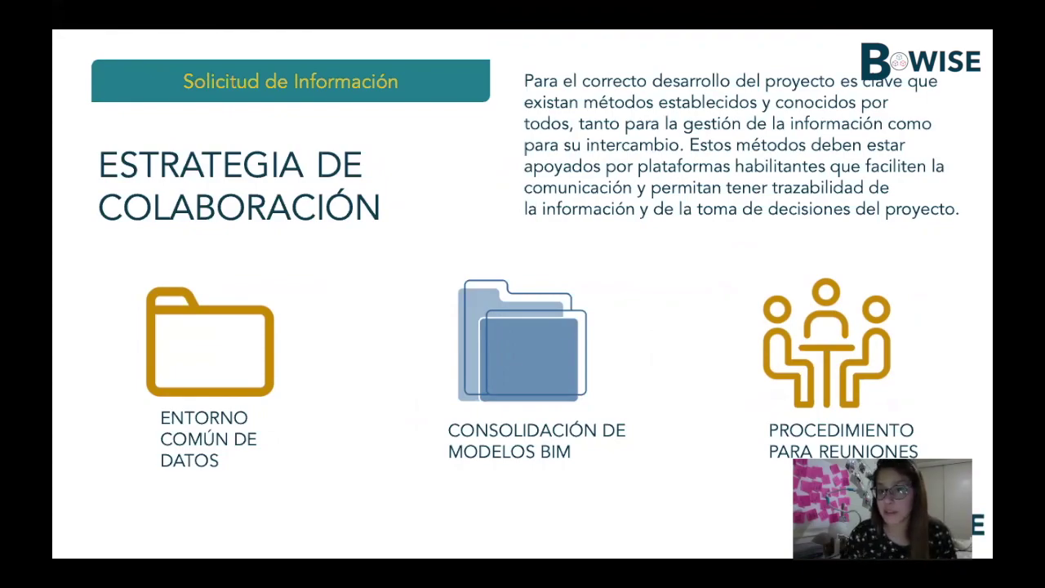
key(Right)
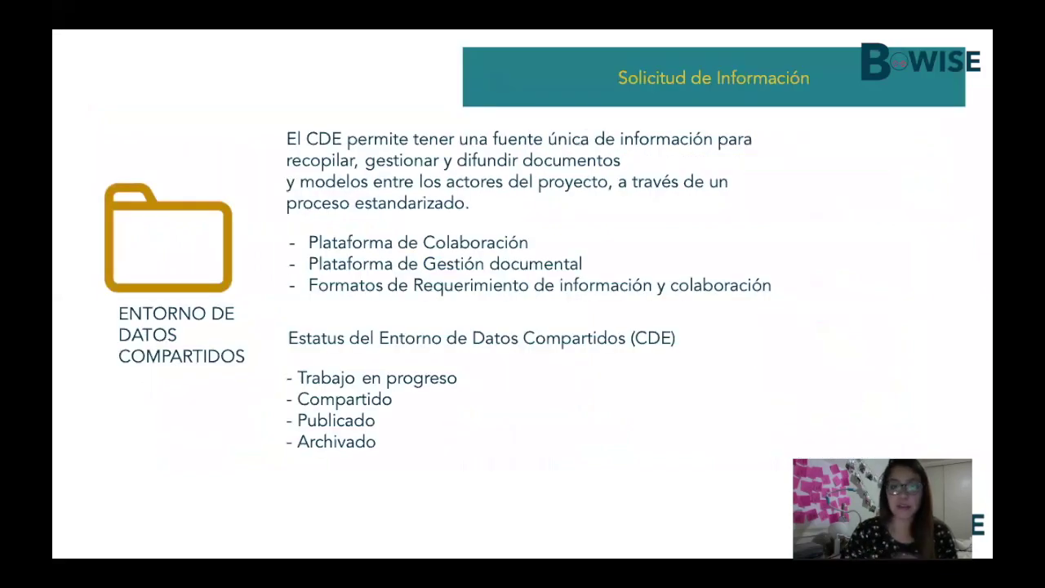
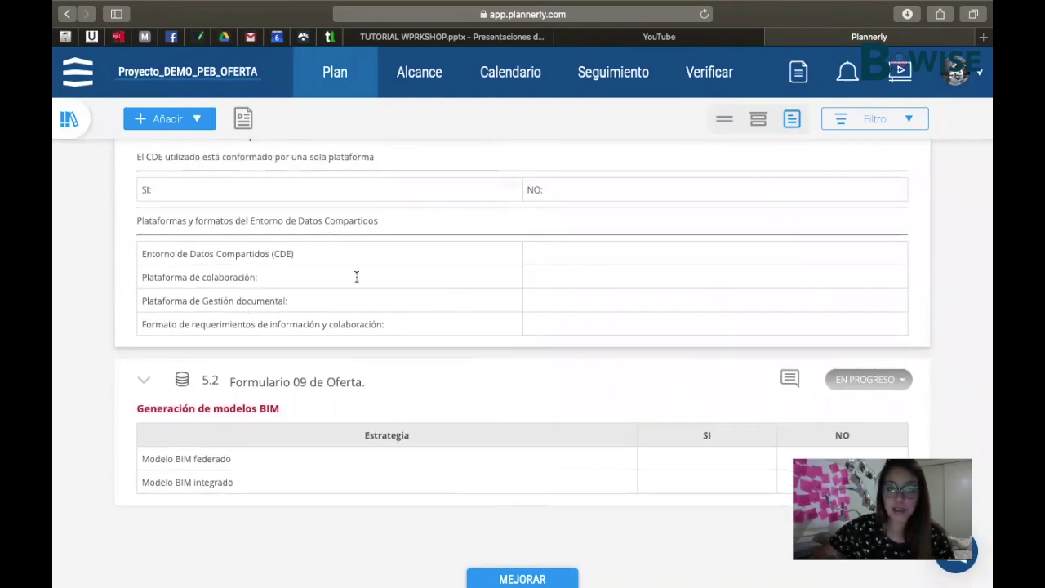
Review the Generación de modelos BIM table in Formulario 09 of the Plannerly plan alongside the Consolidación de Modelos BIM slide.
scroll(532, 271, down, 3)
scroll(532, 271, down, 5)
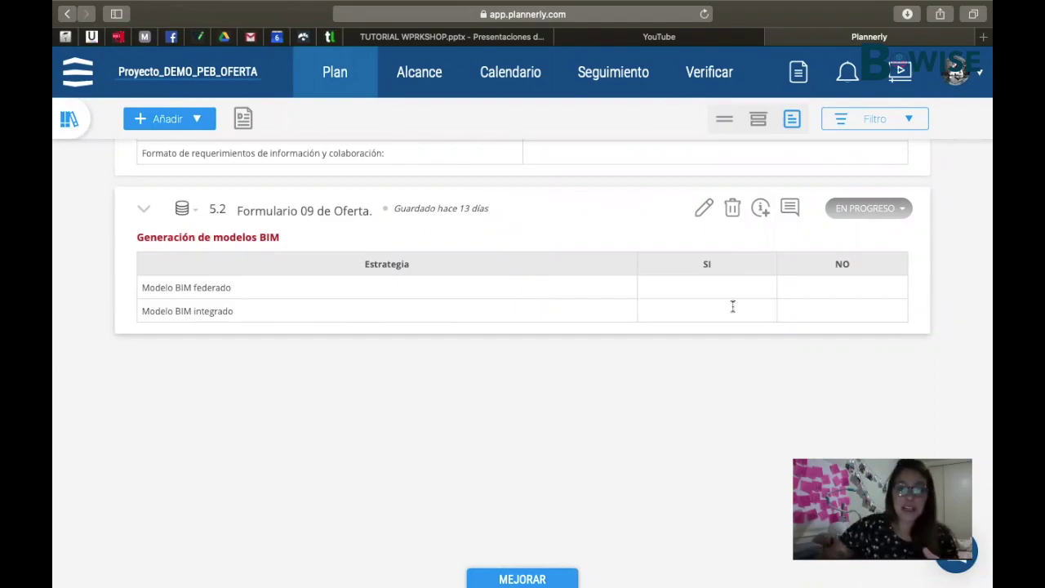
key(ctrl+Right)
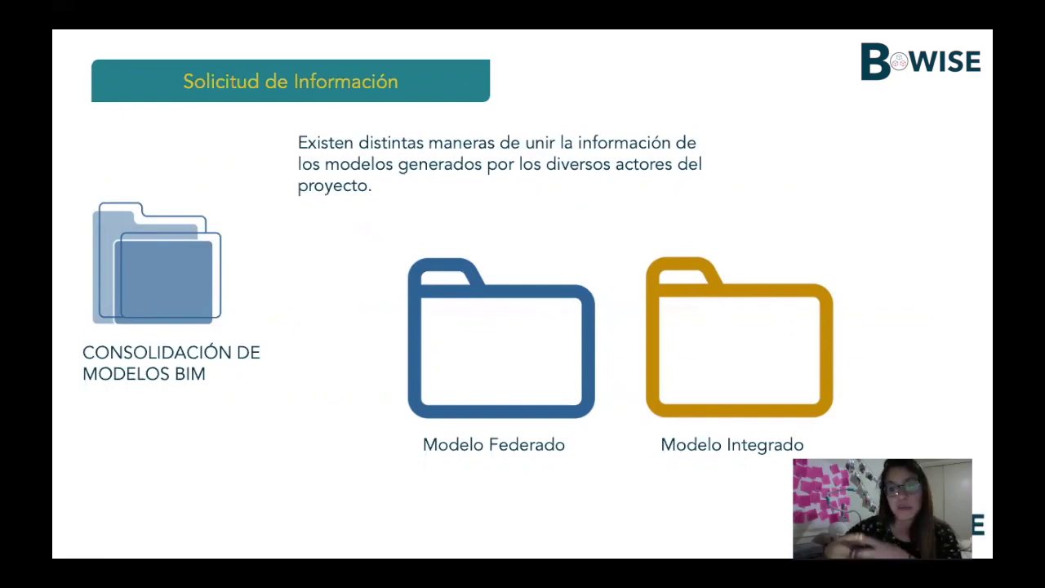
key(ctrl+Left)
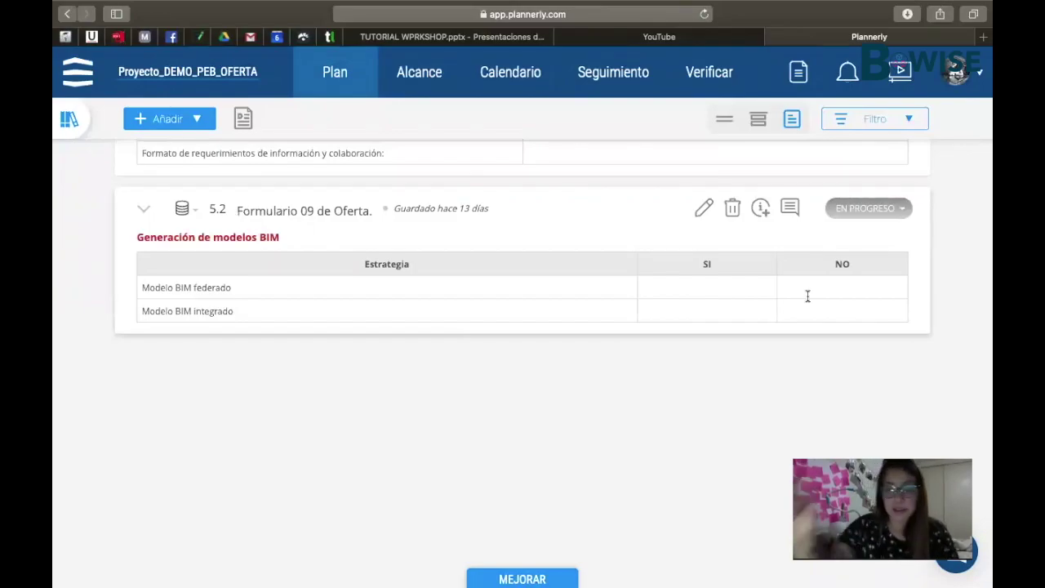
scroll(716, 351, down, 3)
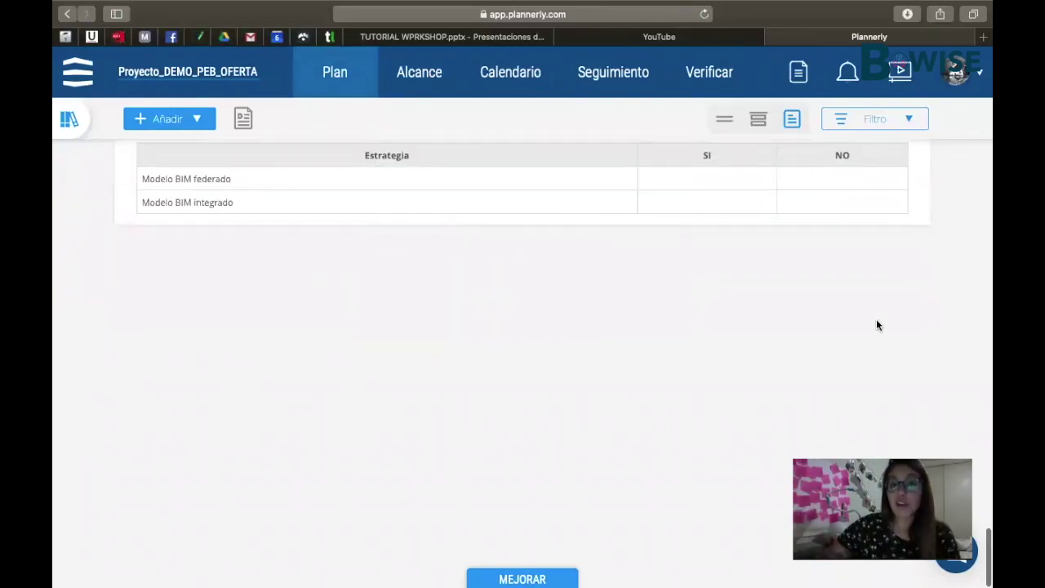
scroll(456, 287, up, 2)
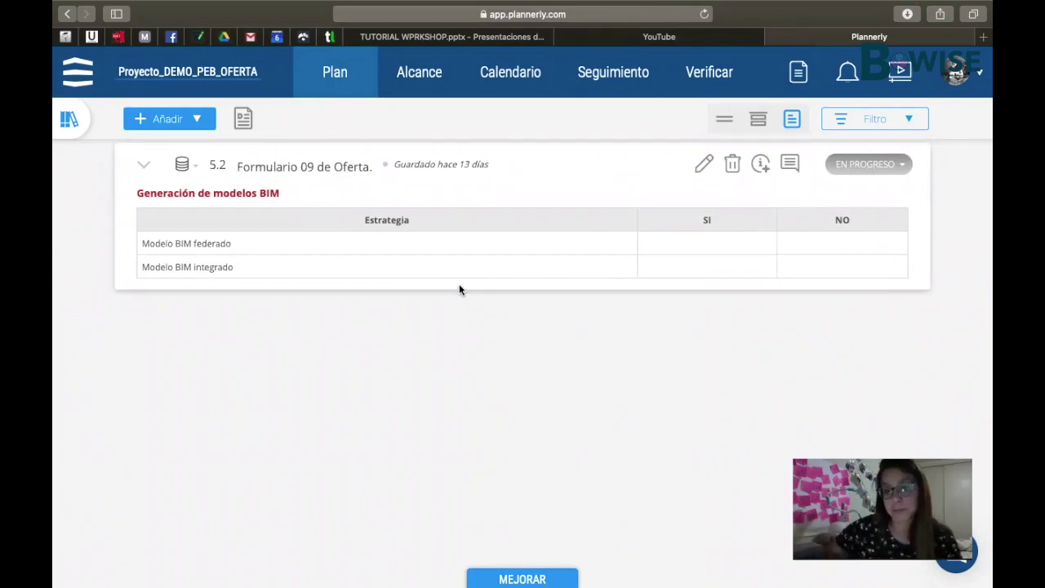
Switch to the presentation, advance to the Procedimiento para Reuniones slide, and return to the Plannerly plan.
key(ctrl+Right)
key(Right)
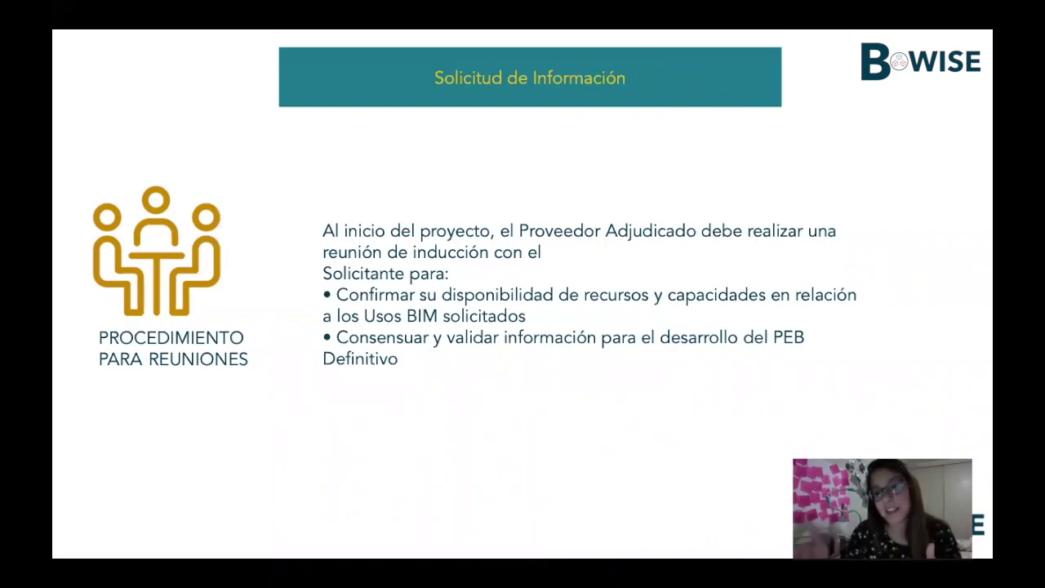
key(ctrl+Left)
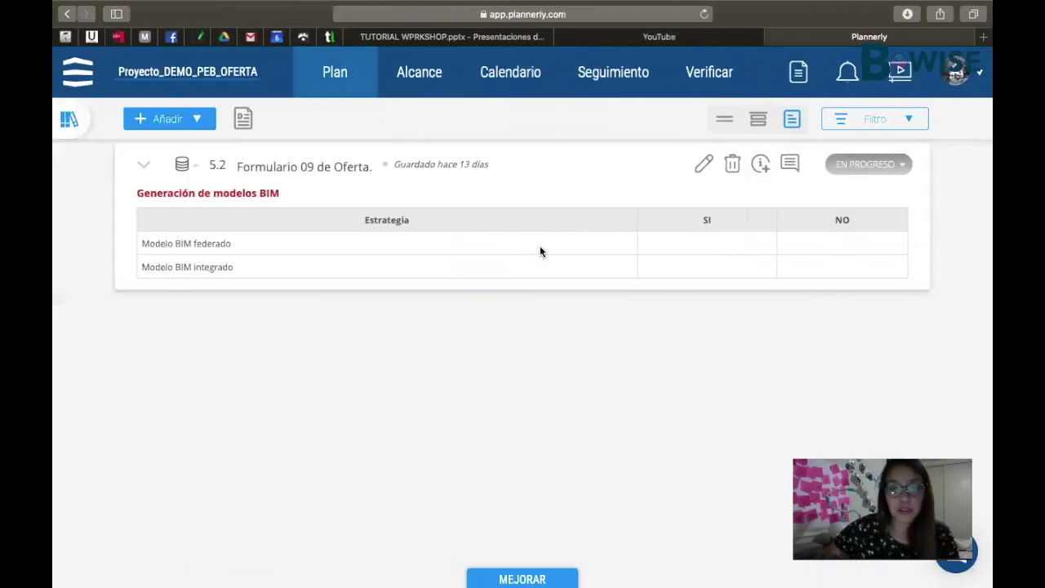
Open the template library and load the PEB DEFINITIVO (Chile) templates.
click(85, 119)
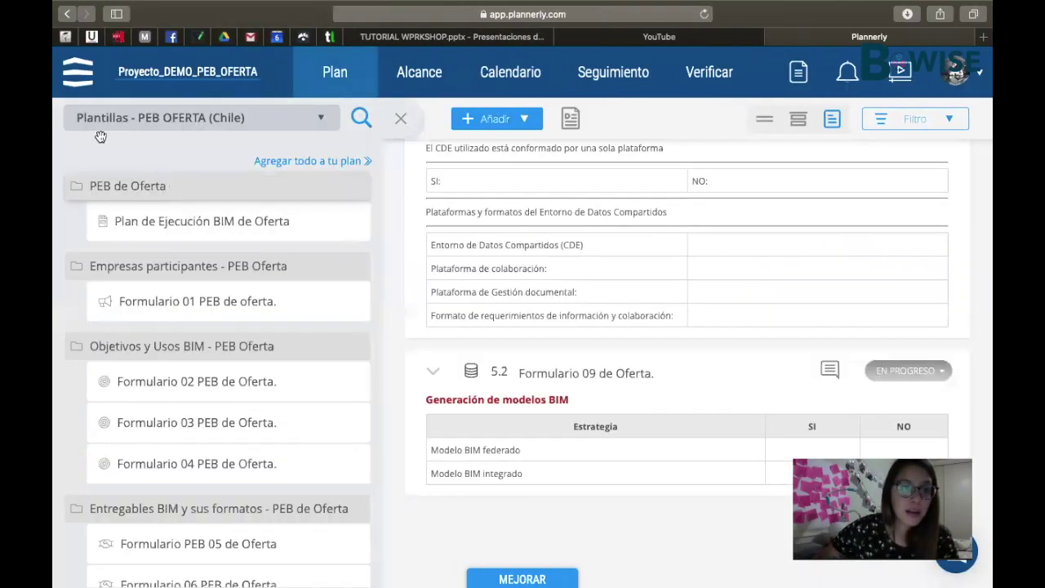
click(121, 122)
mouse_move(138, 144)
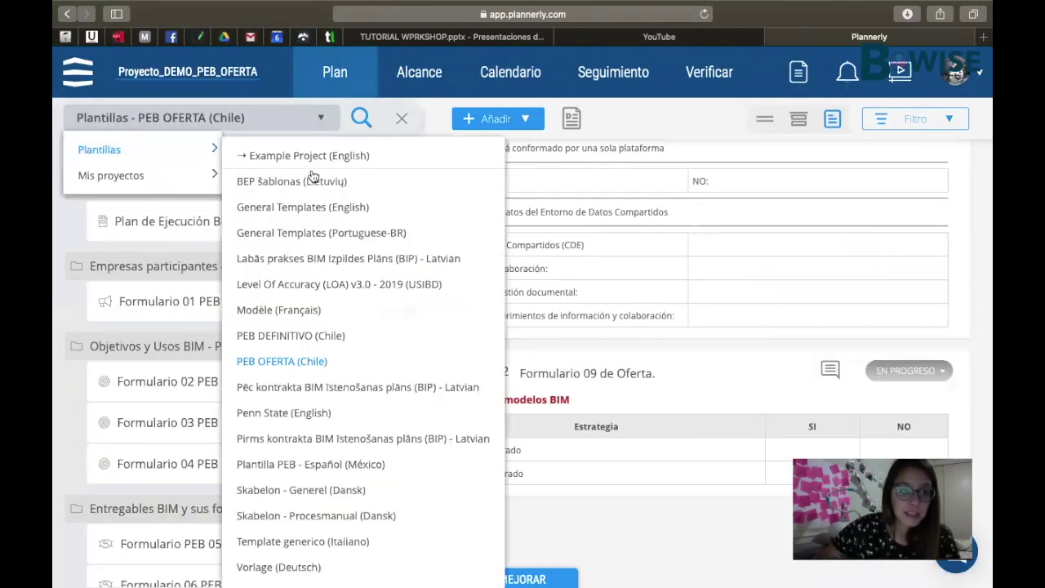
click(307, 338)
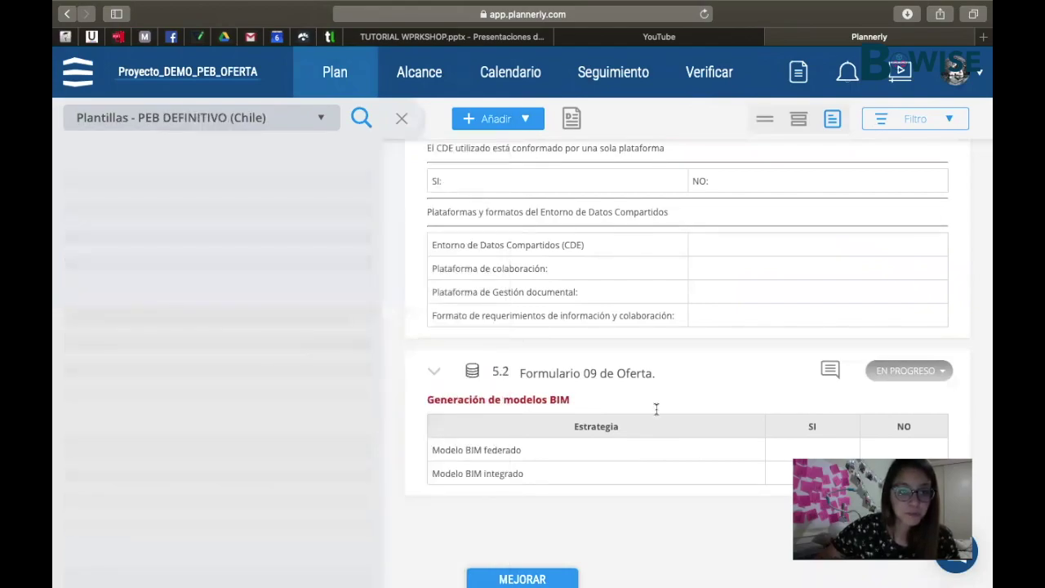
Add the Estrategia de Colaboración - PEB Definitivo and Organización de los Modelos BIM template folders to the end of the plan.
scroll(657, 411, down, 3)
scroll(286, 373, down, 3)
scroll(286, 373, down, 3)
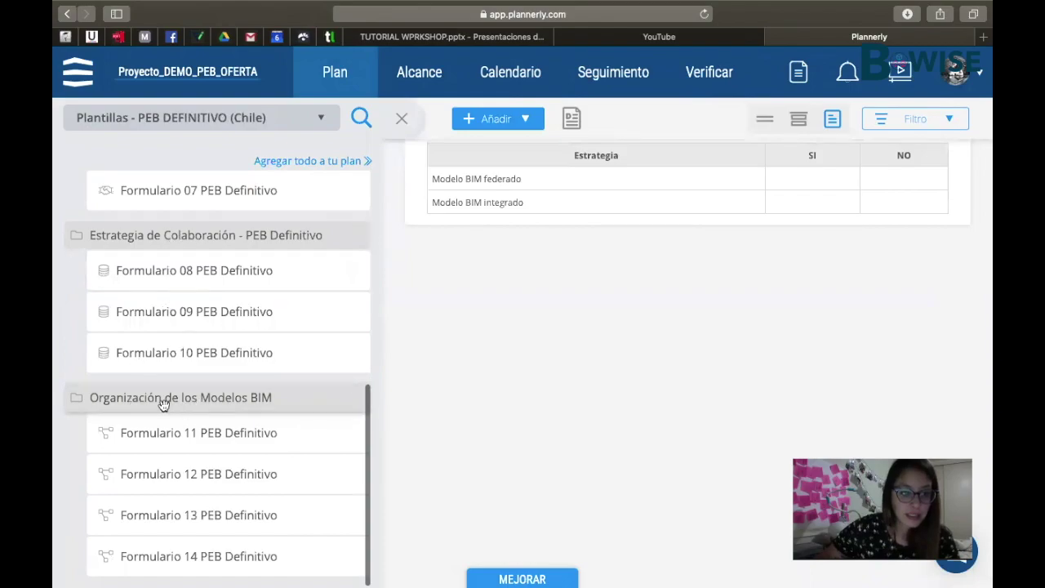
mouse_move(353, 436)
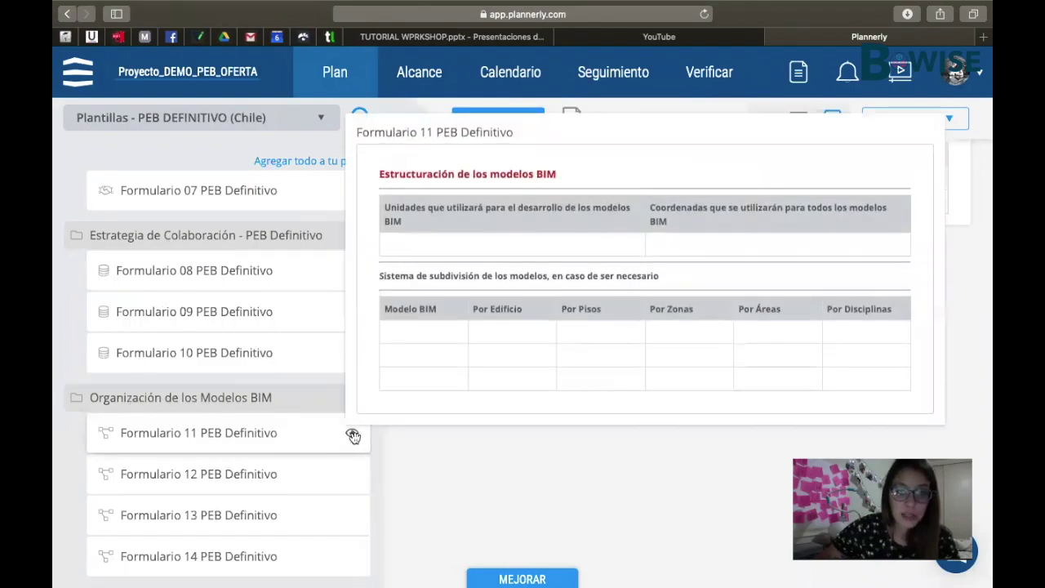
mouse_move(353, 313)
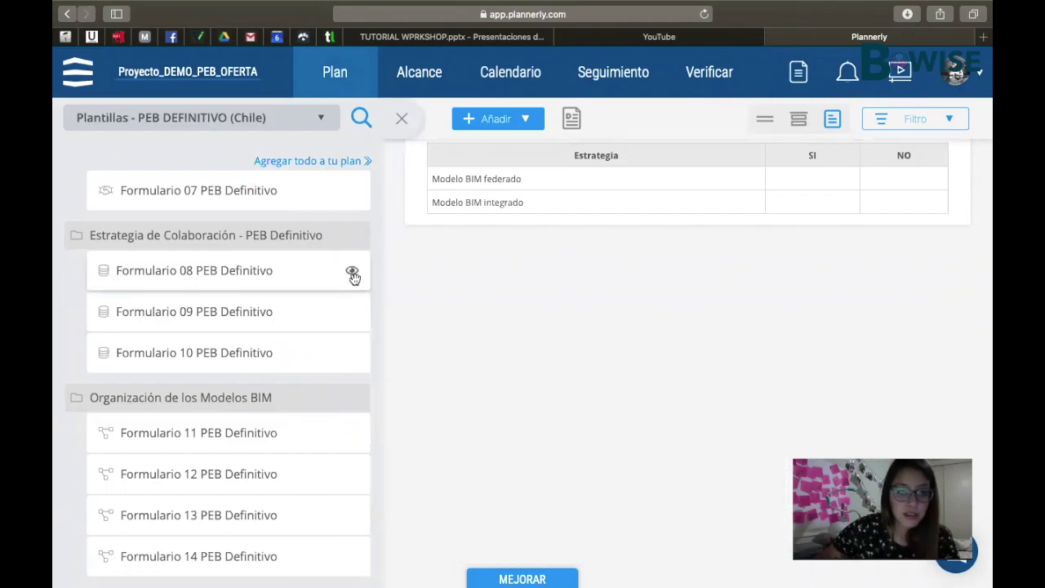
mouse_move(353, 280)
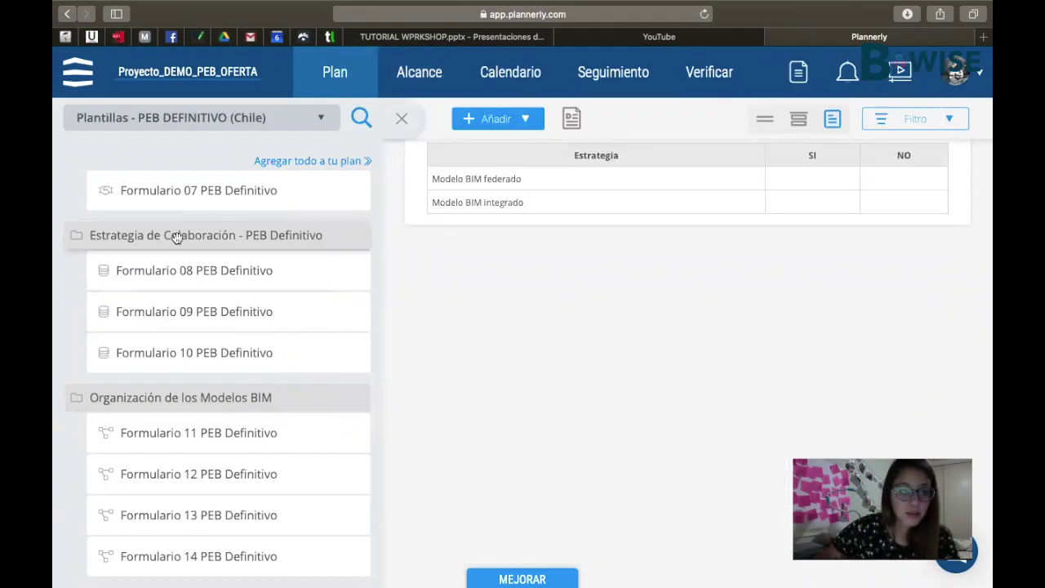
drag(258, 237, 555, 255)
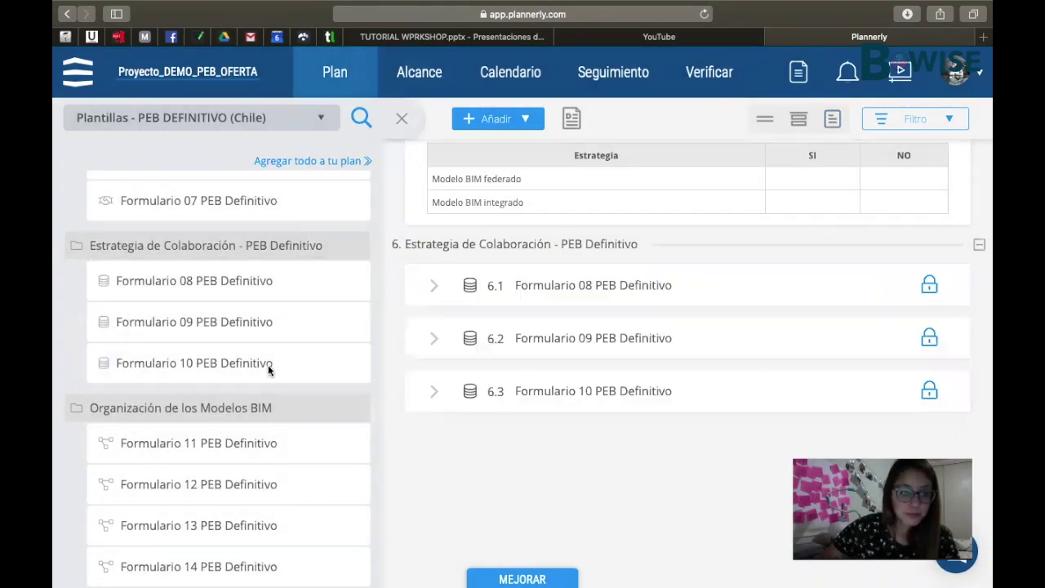
scroll(268, 368, down, 1)
drag(175, 401, 508, 449)
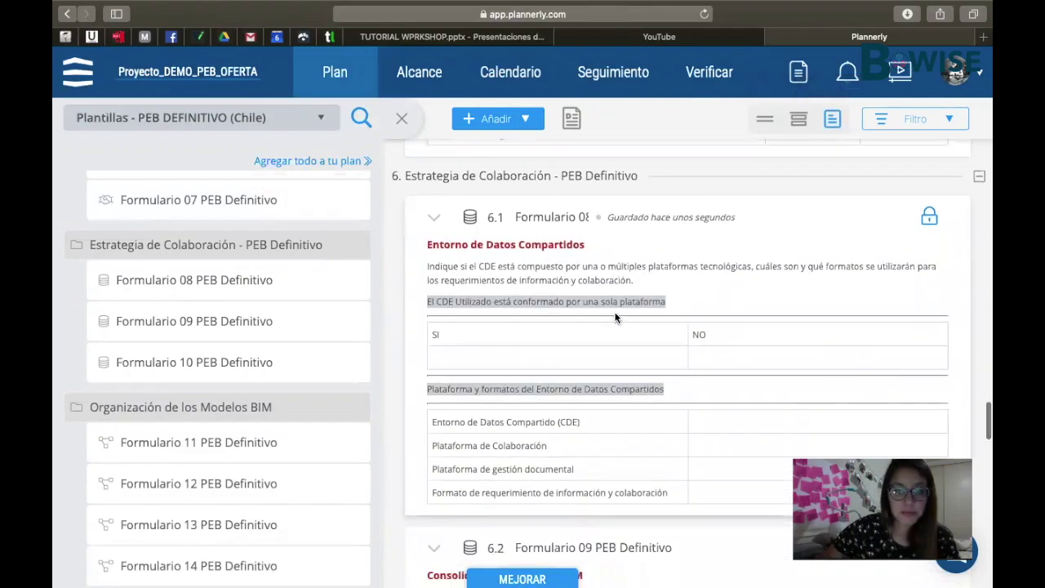
Review the newly added section 6 forms, focusing on the Procedimiento de Reuniones table in Formulario 10 PEB Definitivo.
scroll(604, 327, down, 4)
scroll(617, 317, down, 5)
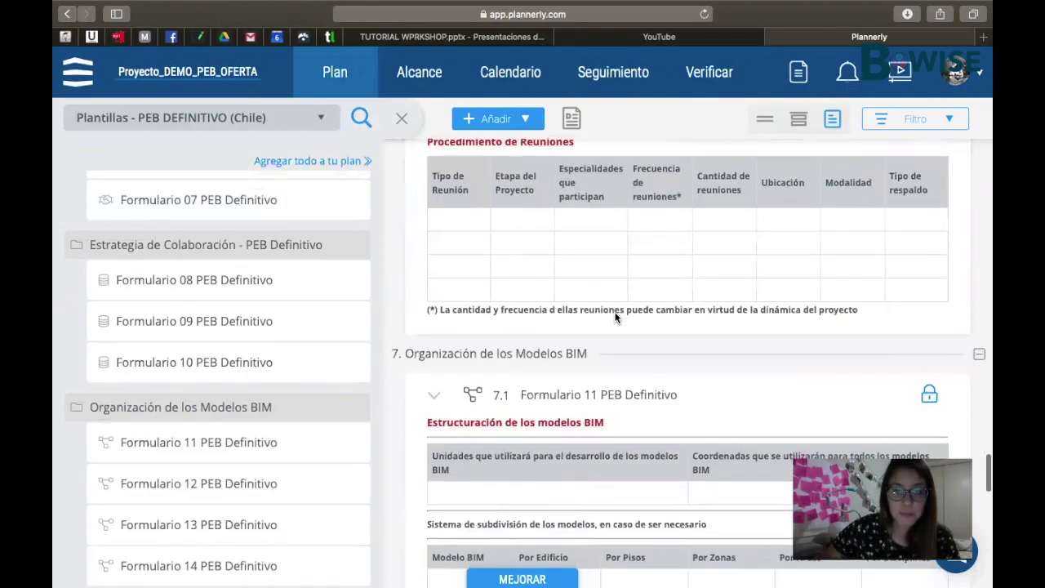
scroll(506, 261, up, 1)
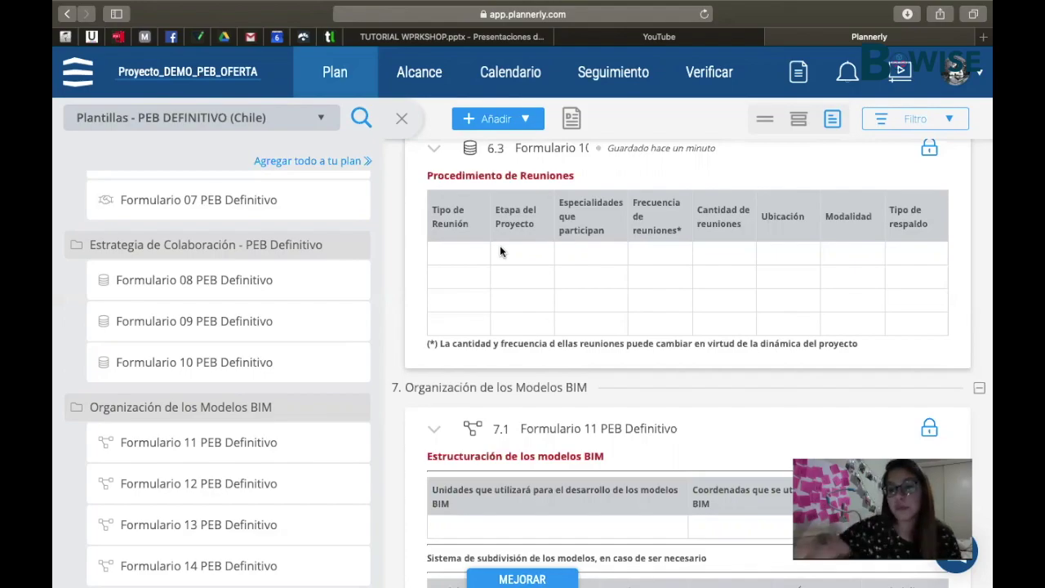
scroll(525, 291, down, 5)
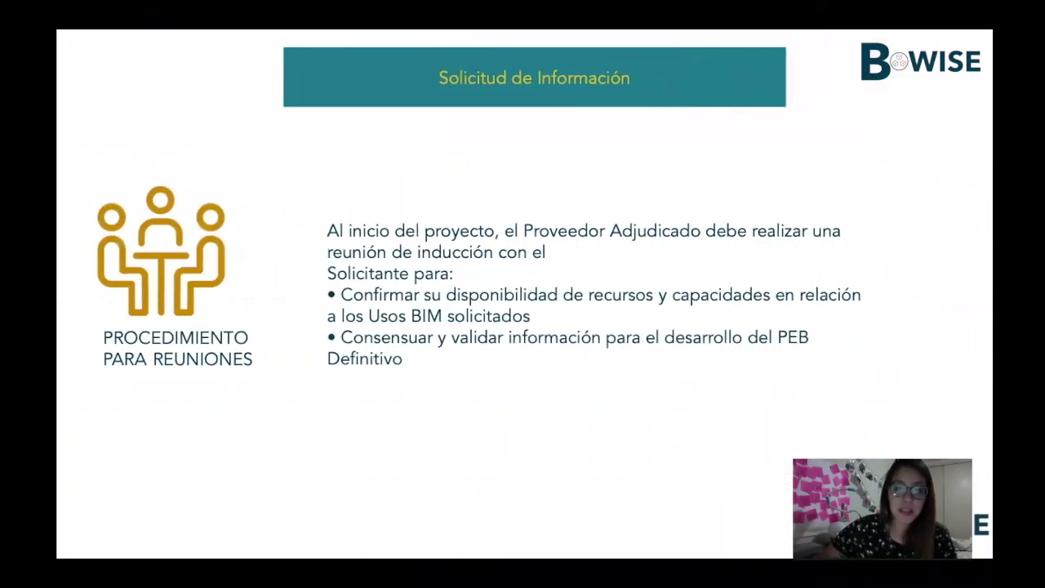
Switch to the presentation, advance through Organización de los Modelos to the Estructuración de los Modelos slide, and return to the Plannerly plan.
click(619, 246)
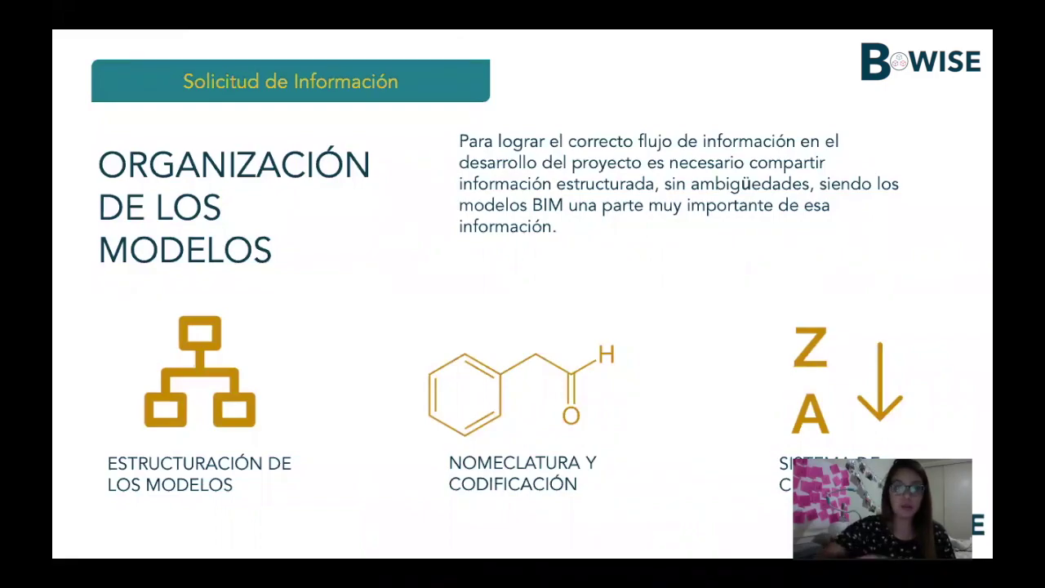
key(Right)
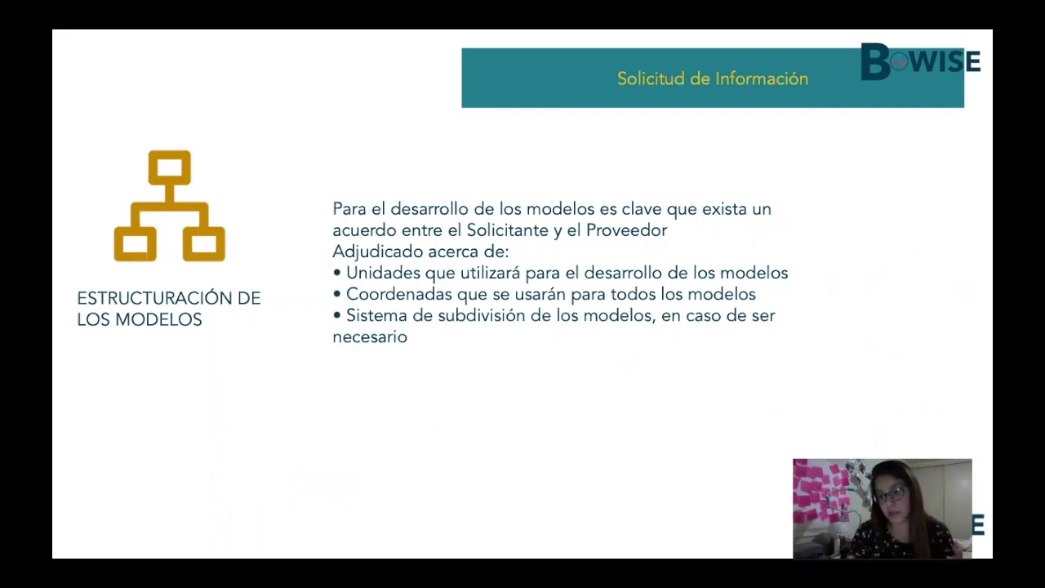
key(ctrl+Left)
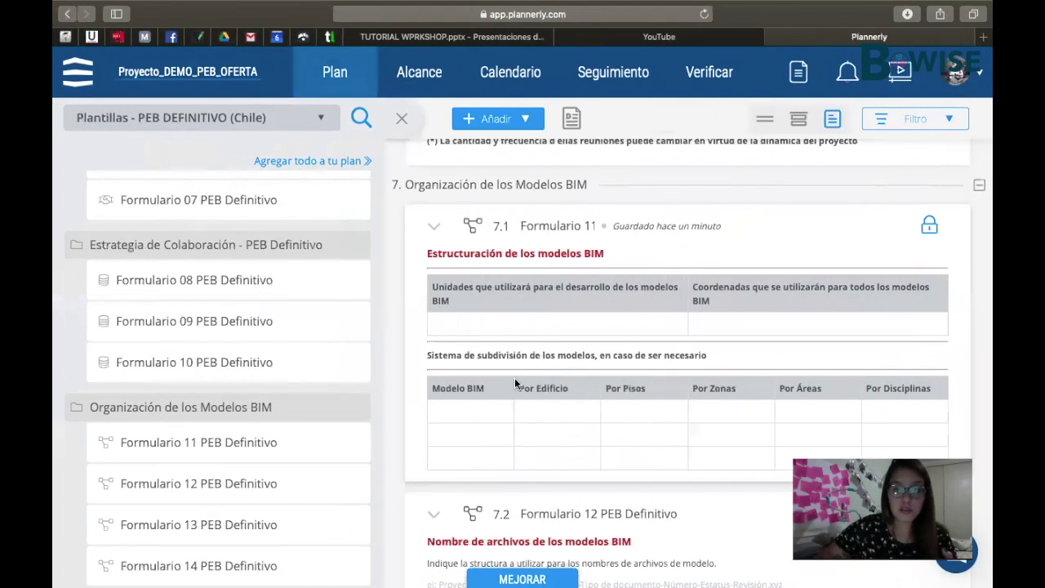
Examine the model structure, file naming and discipline colour tables in Formularios 11 to 13 of section 7.
scroll(515, 377, down, 10)
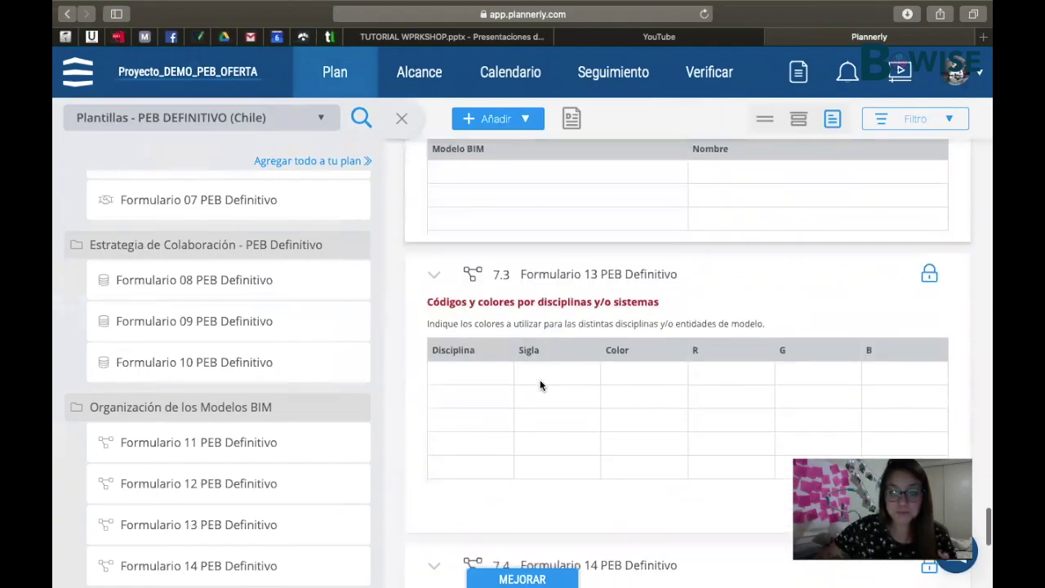
scroll(508, 336, down, 2)
scroll(567, 306, up, 5)
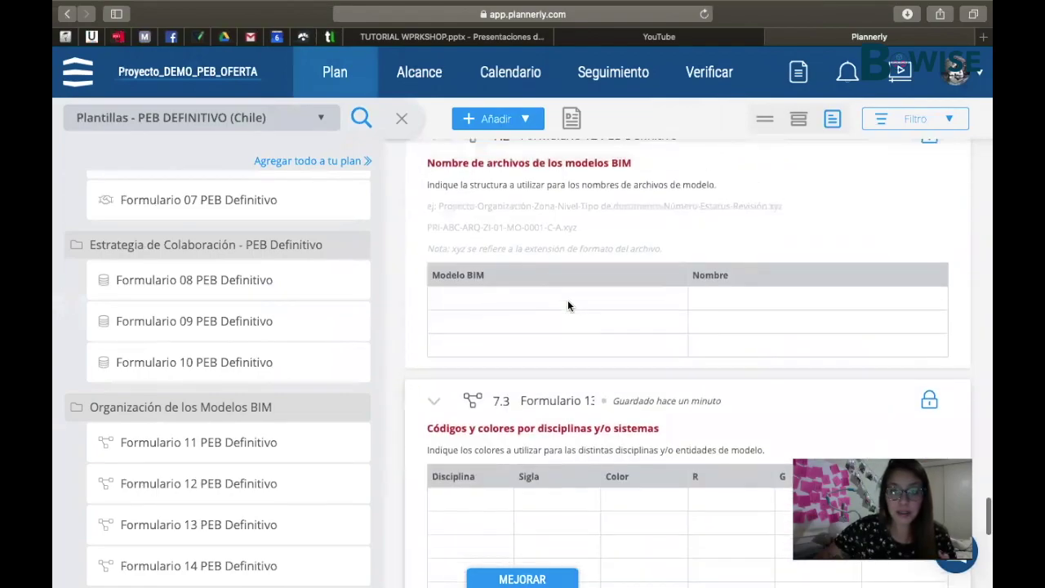
scroll(568, 300, down, 2)
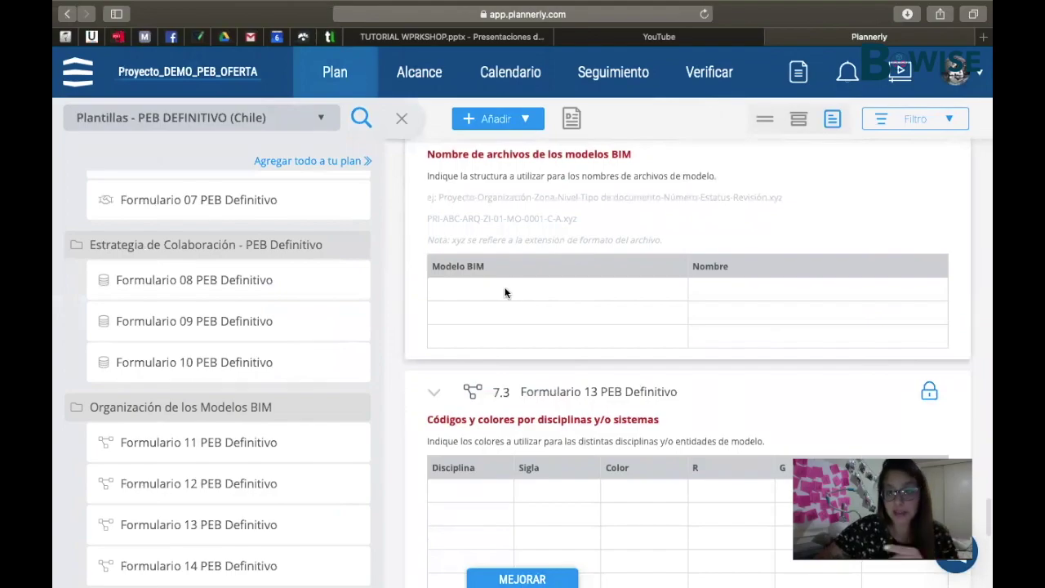
scroll(631, 311, up, 3)
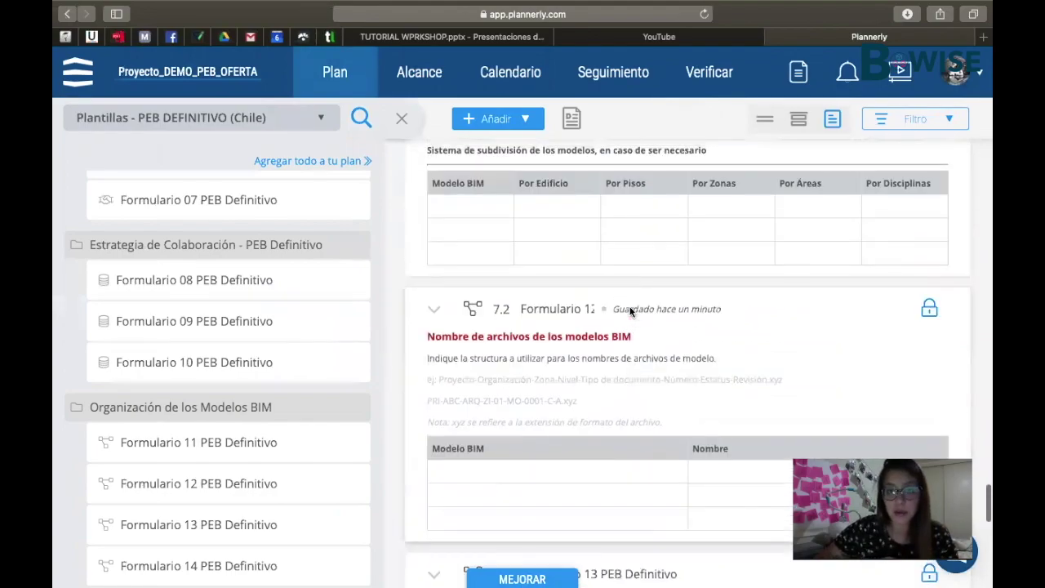
scroll(628, 311, up, 2)
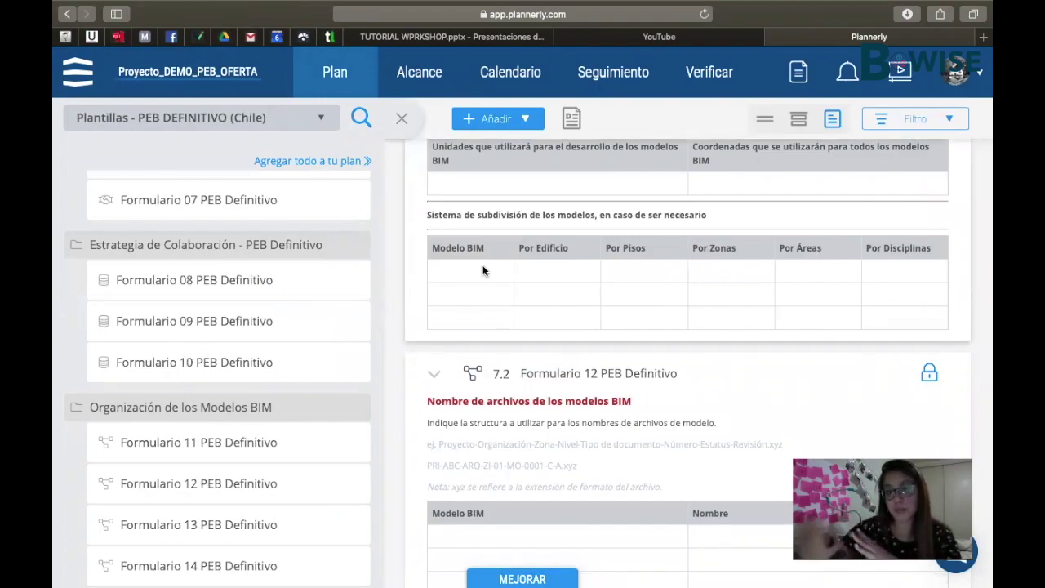
scroll(482, 271, up, 2)
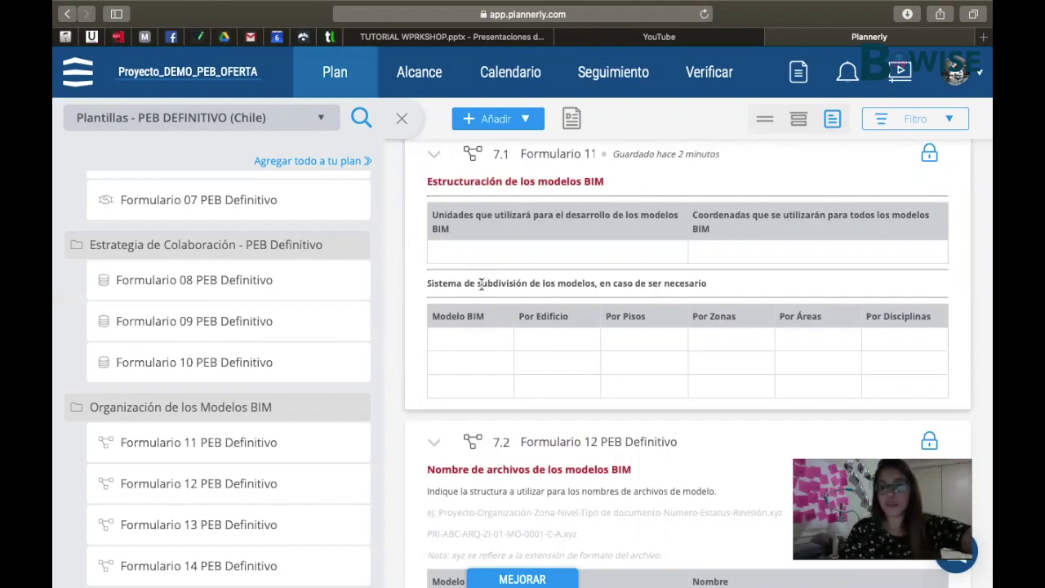
Switch to the presentation and advance to the Nomeclatura y Codificación slide.
key(ctrl+Right)
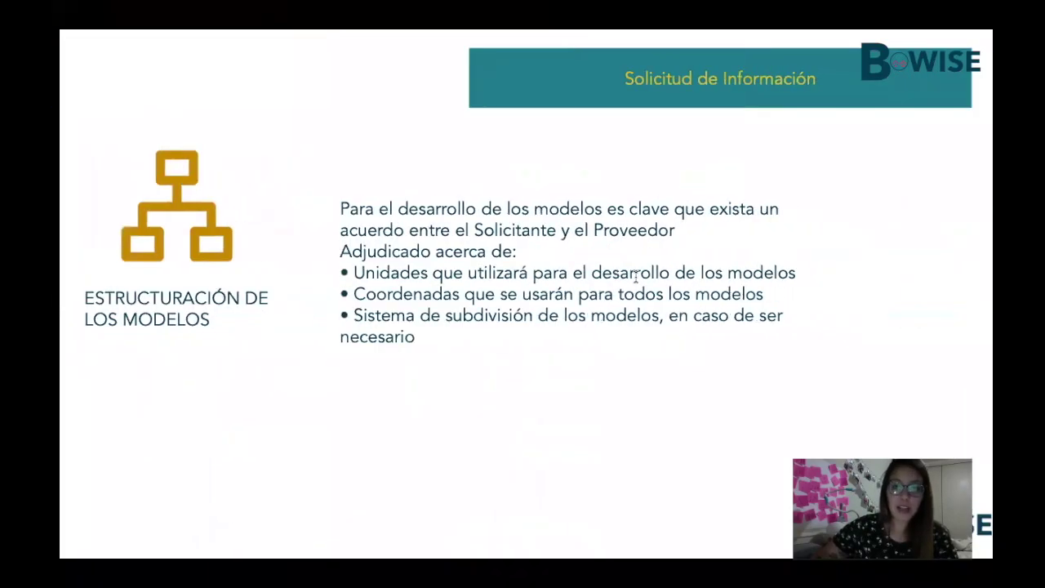
key(Right)
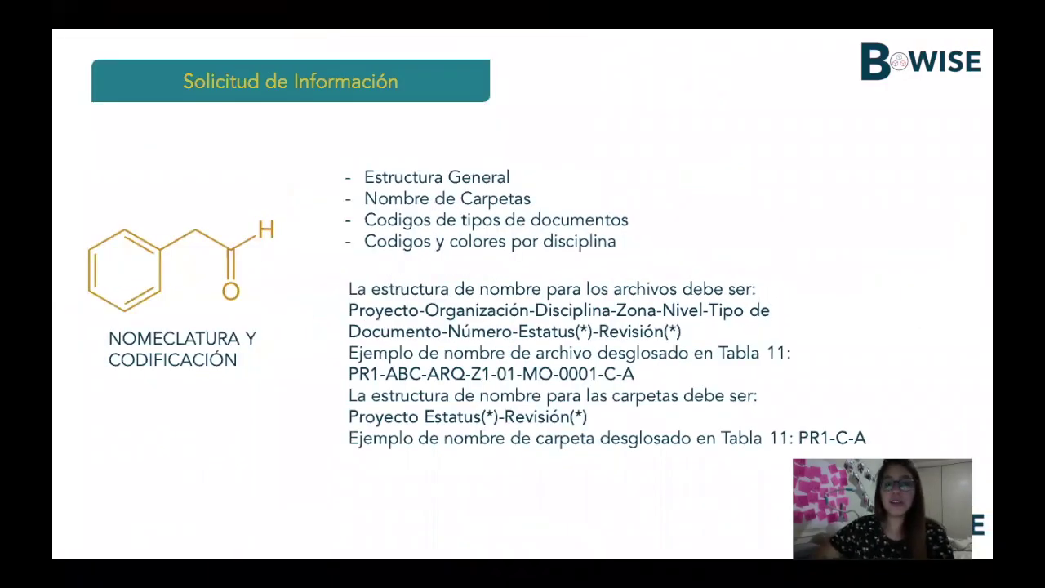